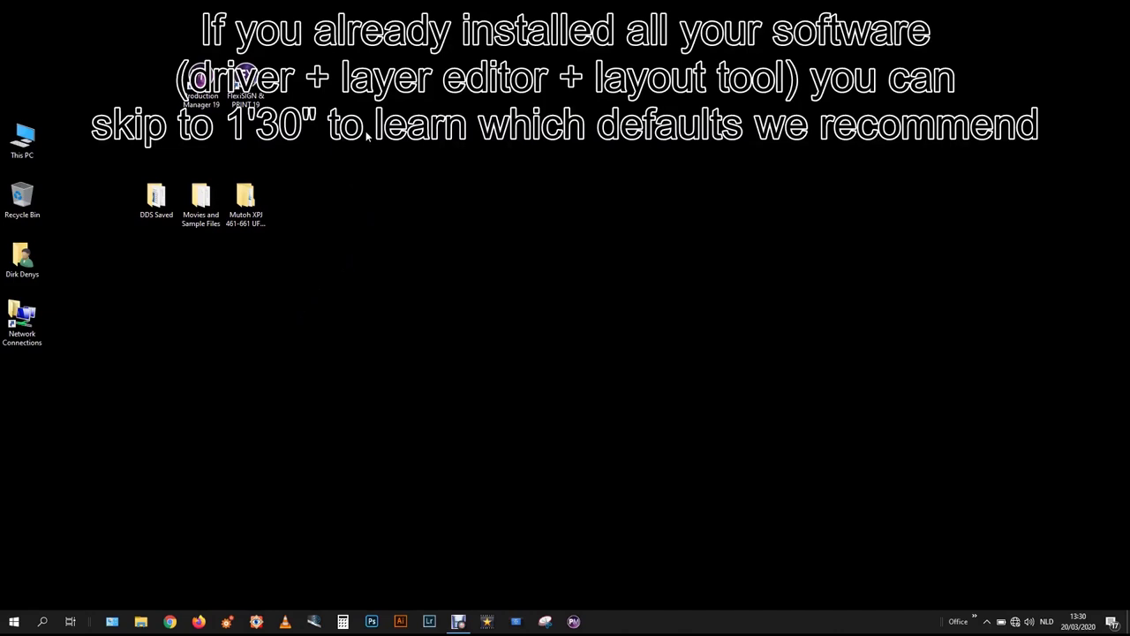
# Launch DriverInst.exe from the Windows Driver 661UF Version 1.00 folder inside the Mutoh package's Software and Manuals folder.
pyautogui.click(256, 203)
pyautogui.doubleClick(253, 201)
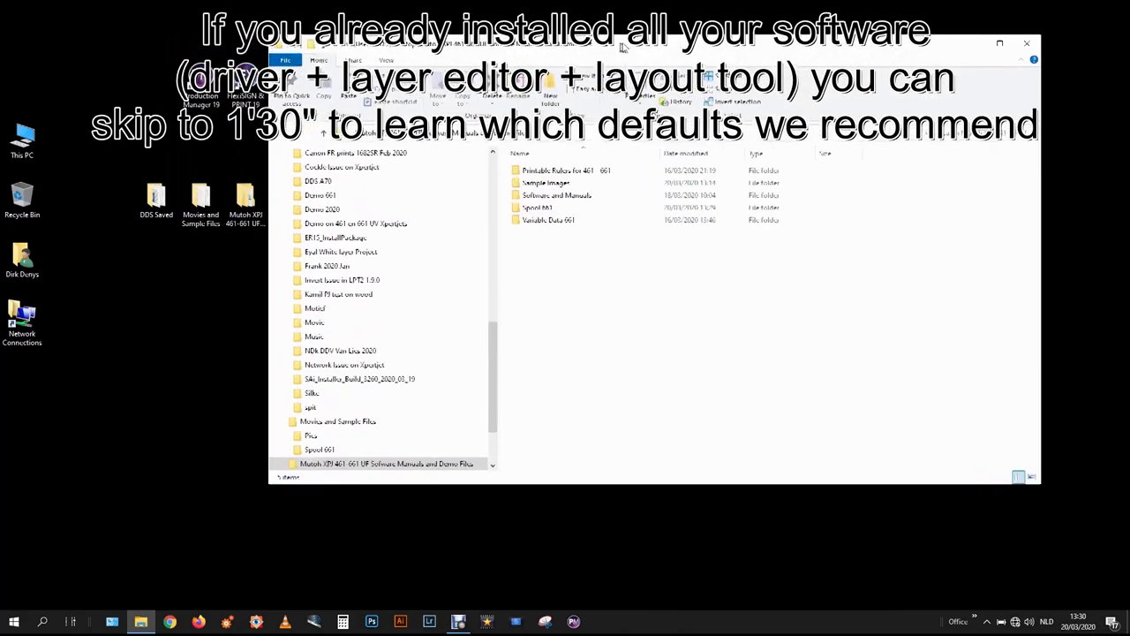
pyautogui.doubleClick(615, 204)
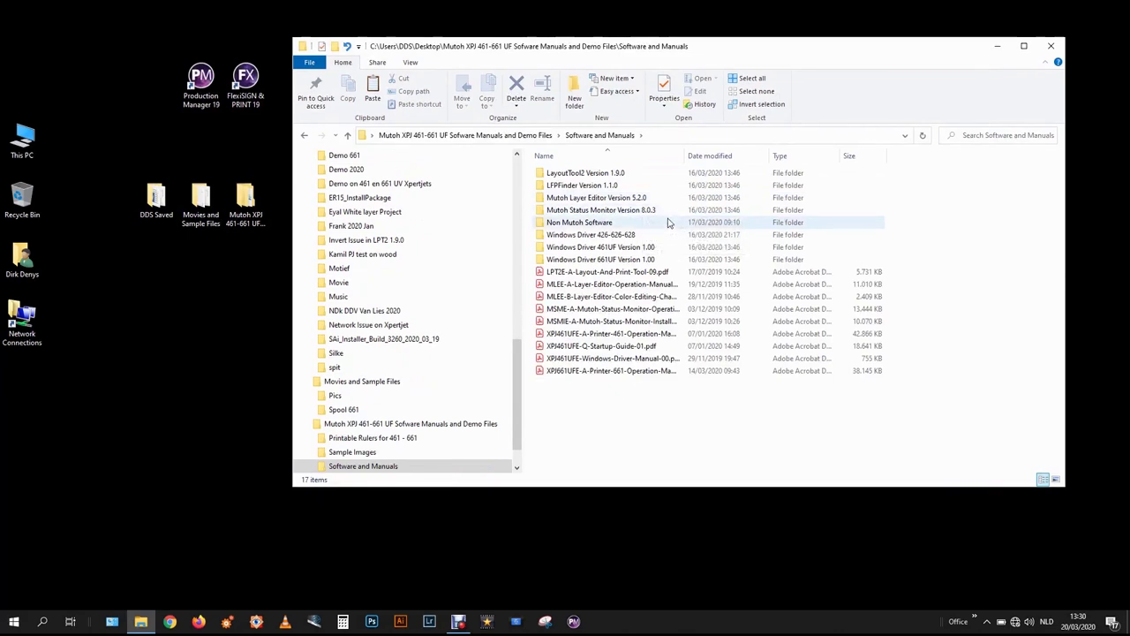
pyautogui.doubleClick(654, 259)
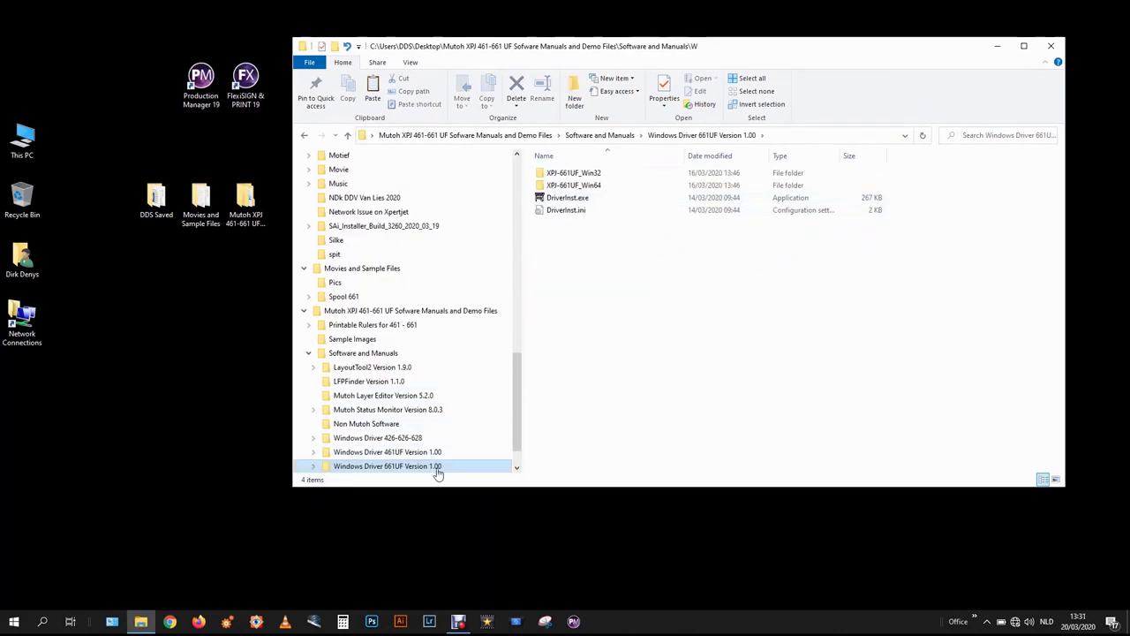
pyautogui.click(588, 200)
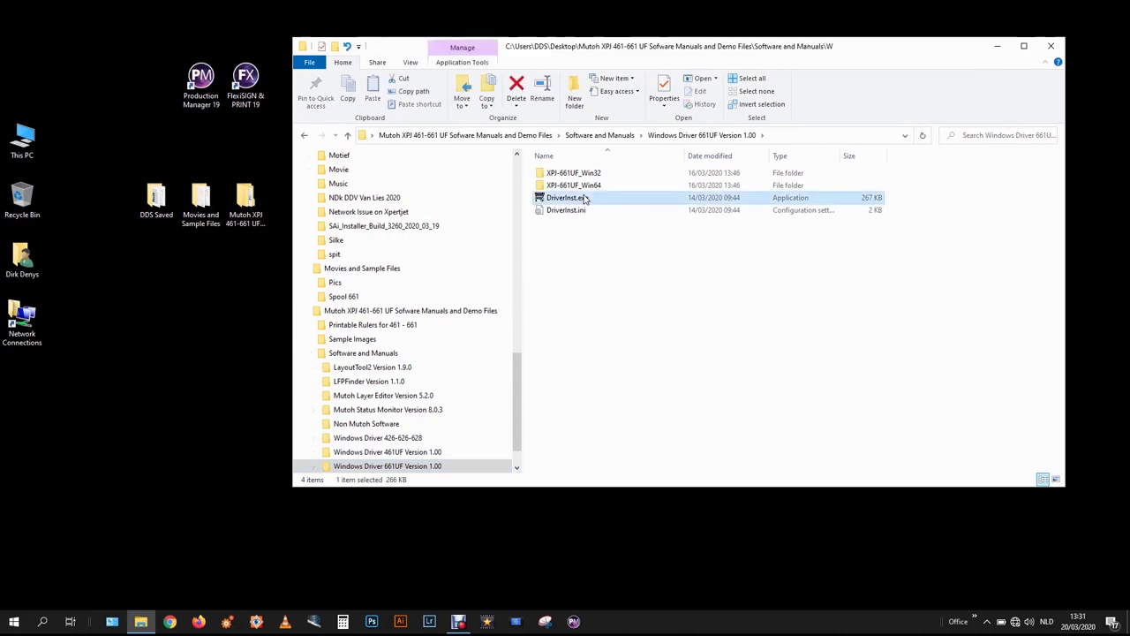
pyautogui.doubleClick(621, 198)
# Accept the license agreement of the MUTOH printer driver and continue to the port selection.
pyautogui.click(611, 411)
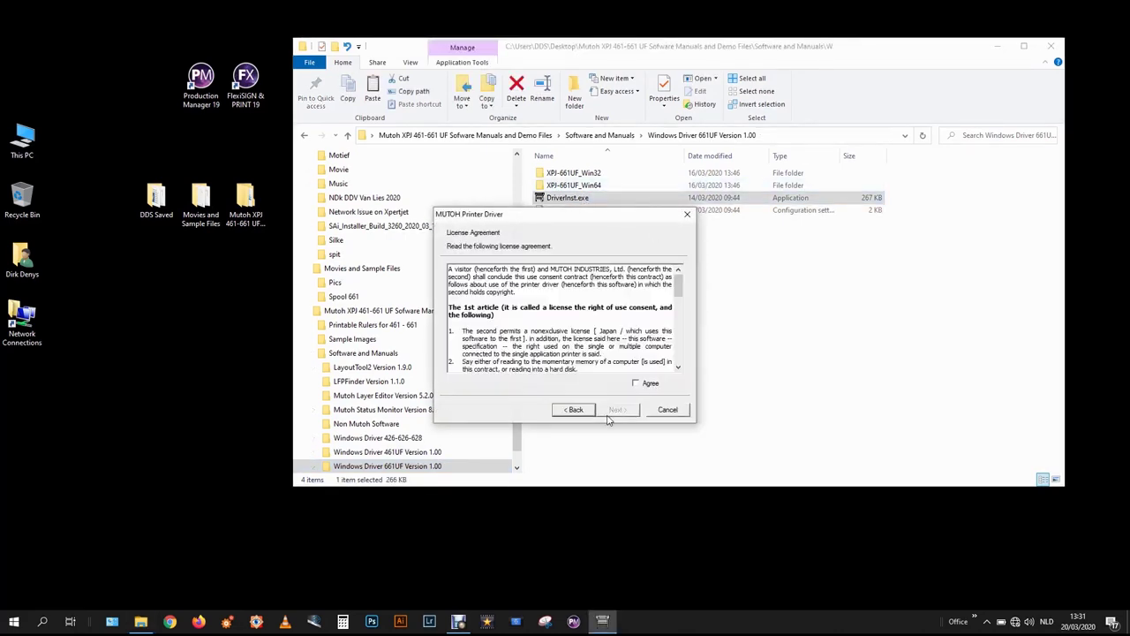
pyautogui.click(645, 385)
pyautogui.click(629, 409)
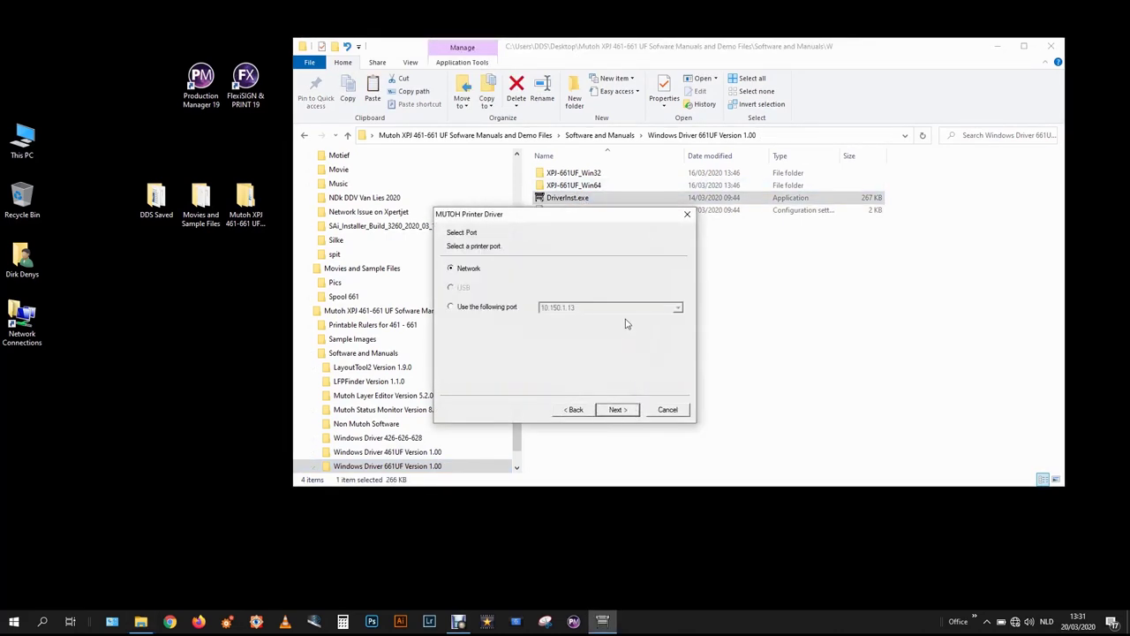
# Keep Network as the printer port and specify the printer by its IP address.
pyautogui.click(615, 410)
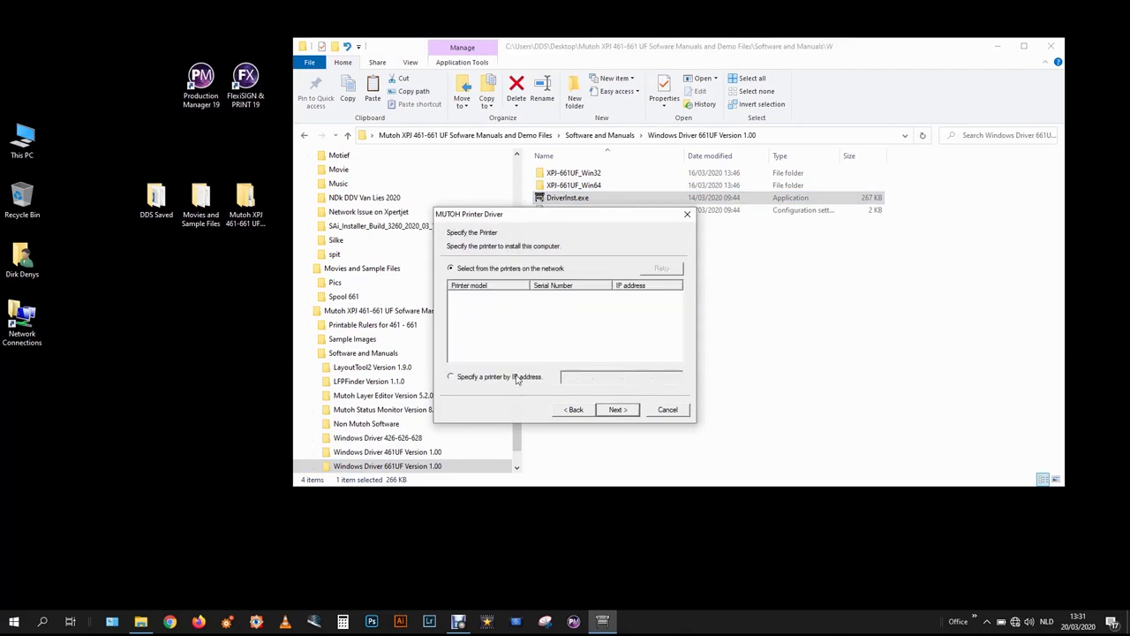
pyautogui.click(517, 377)
pyautogui.click(576, 378)
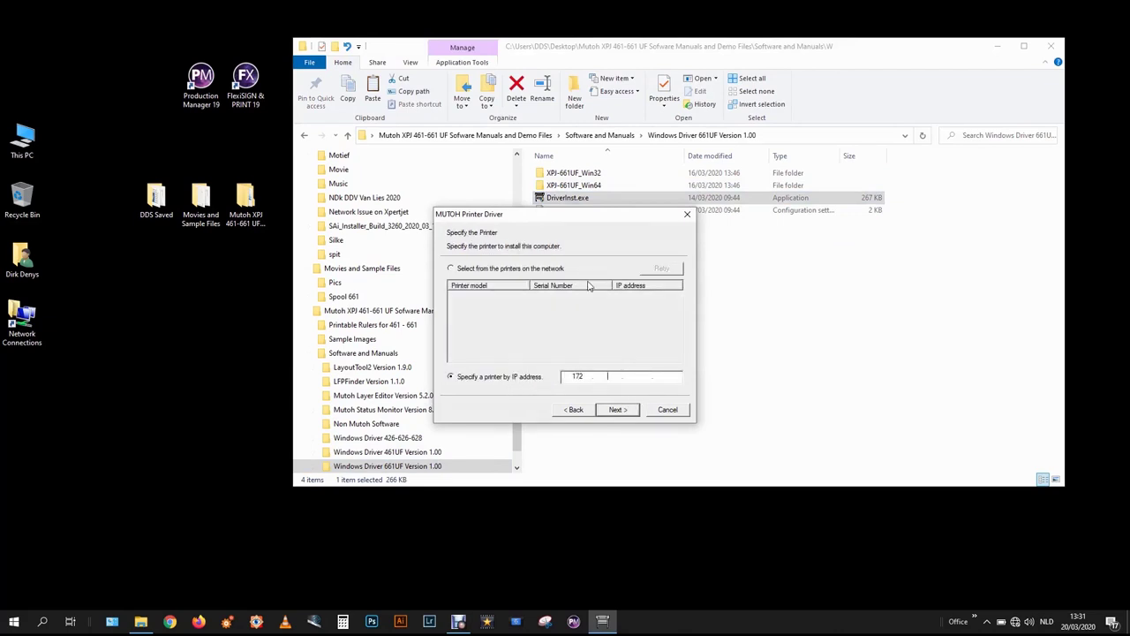
pyautogui.write('172.16.100')
pyautogui.click(616, 410)
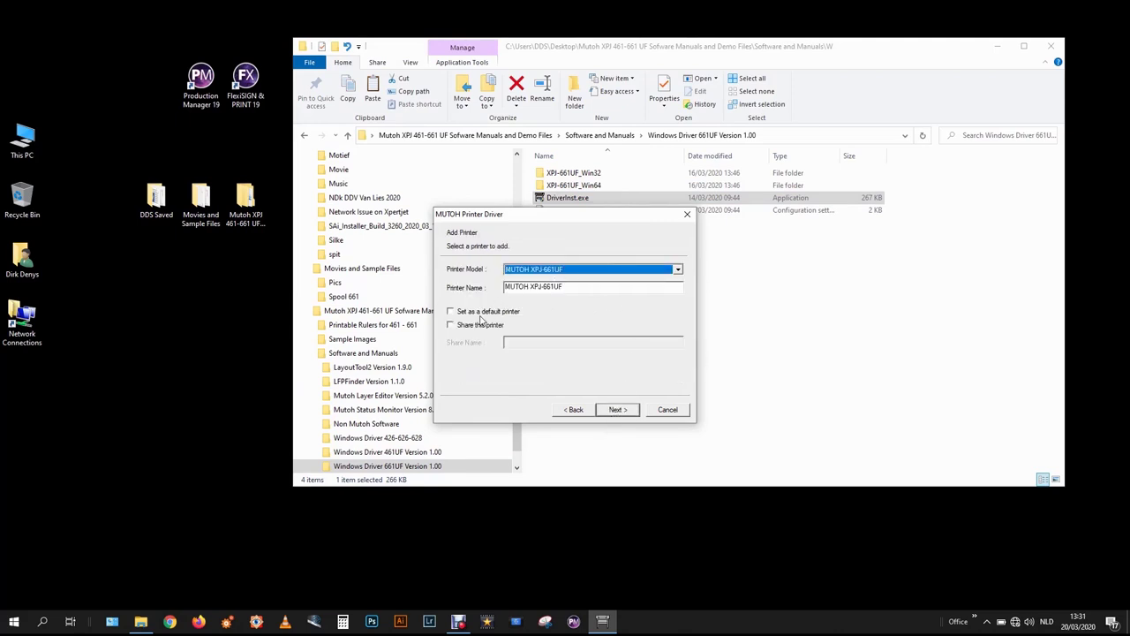
# Add the MUTOH XPJ-661UF printer without making it default or shared, and finish the driver setup.
pyautogui.click(616, 410)
pyautogui.click(619, 410)
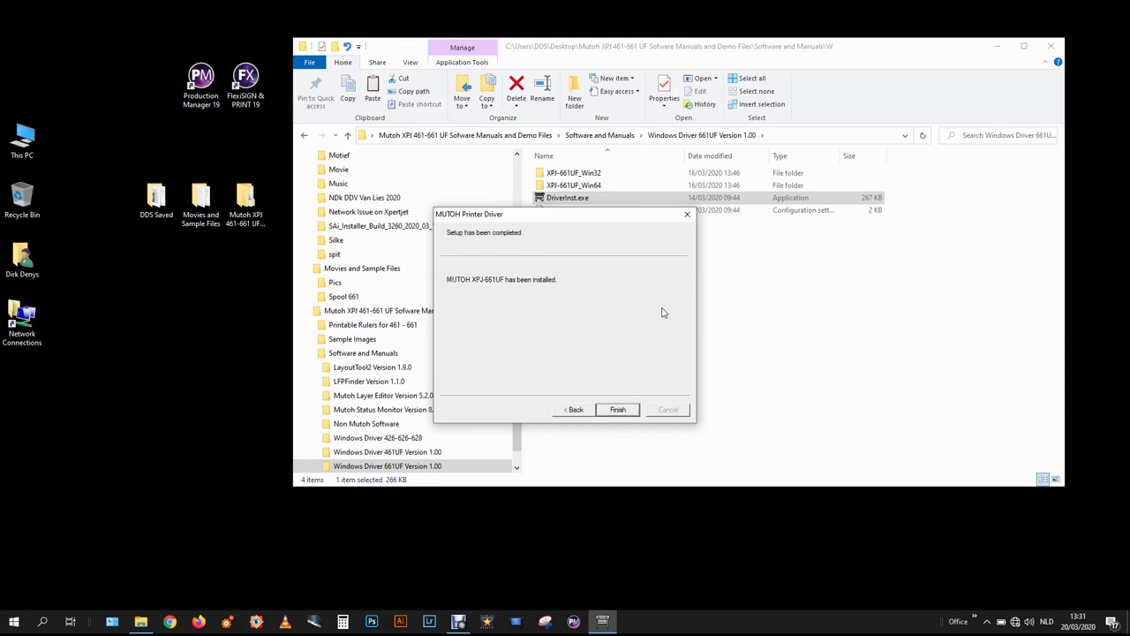
pyautogui.click(619, 410)
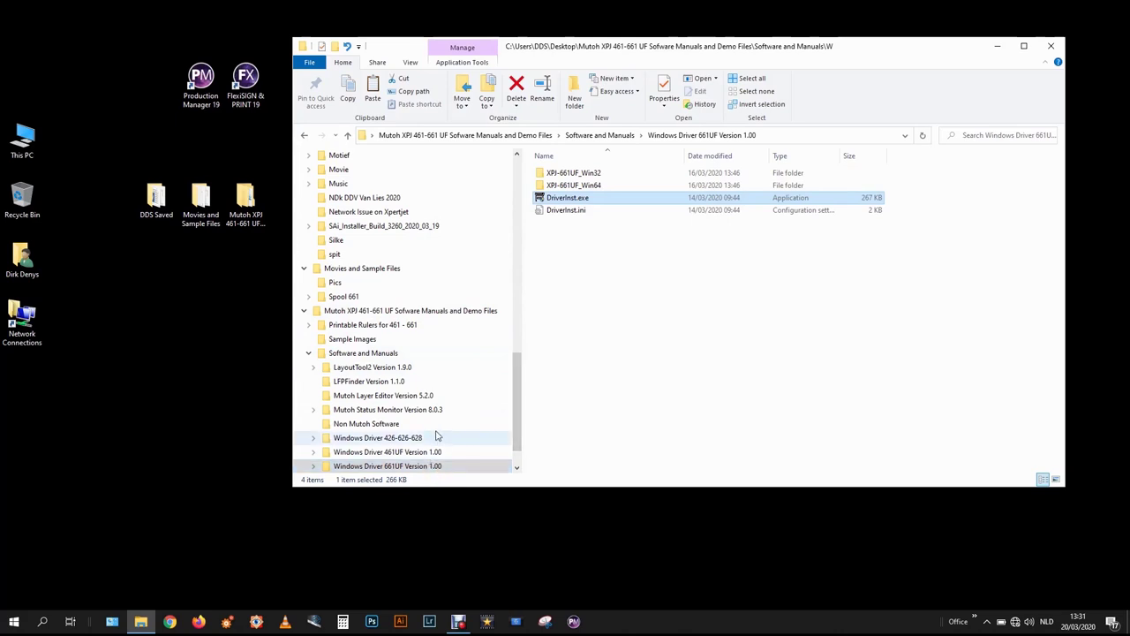
# Install MUTOH Layer Editor with setup.exe from the Mutoh Layer Editor Version 5.2.0 folder, agreeing to the license.
pyautogui.click(427, 398)
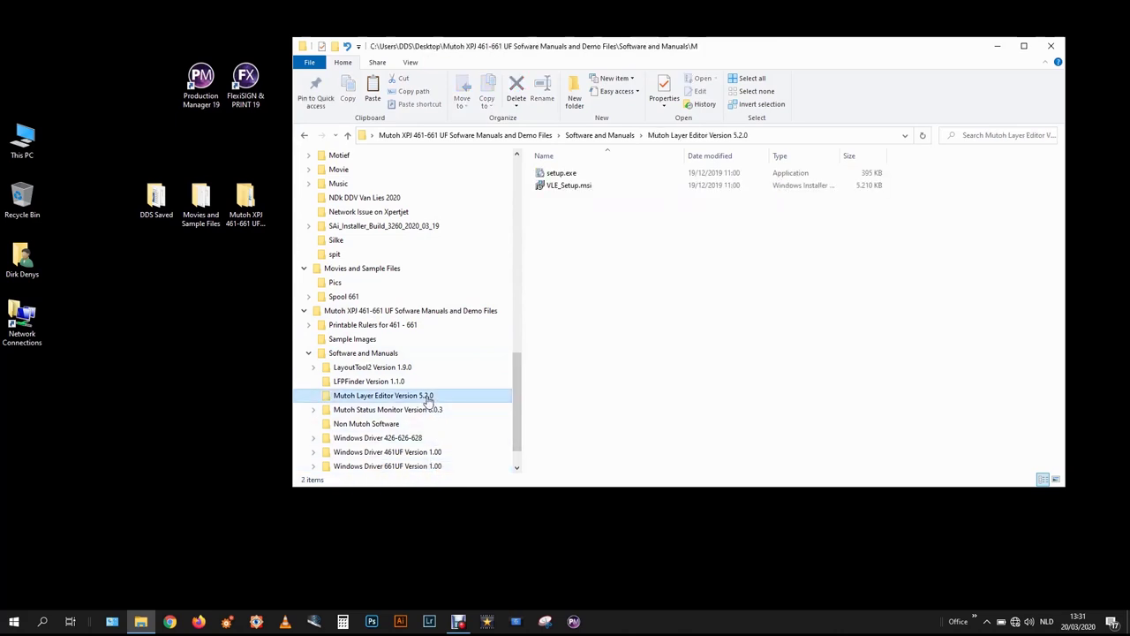
pyautogui.click(573, 175)
pyautogui.doubleClick(572, 175)
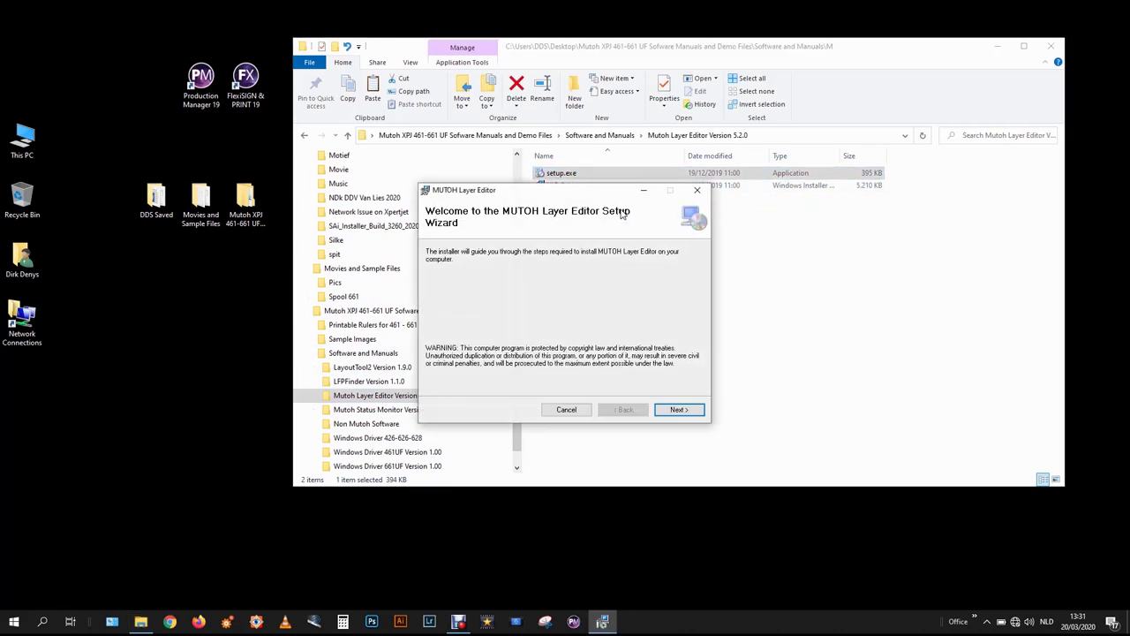
pyautogui.click(679, 410)
pyautogui.click(568, 386)
pyautogui.click(676, 410)
pyautogui.click(678, 410)
pyautogui.click(679, 411)
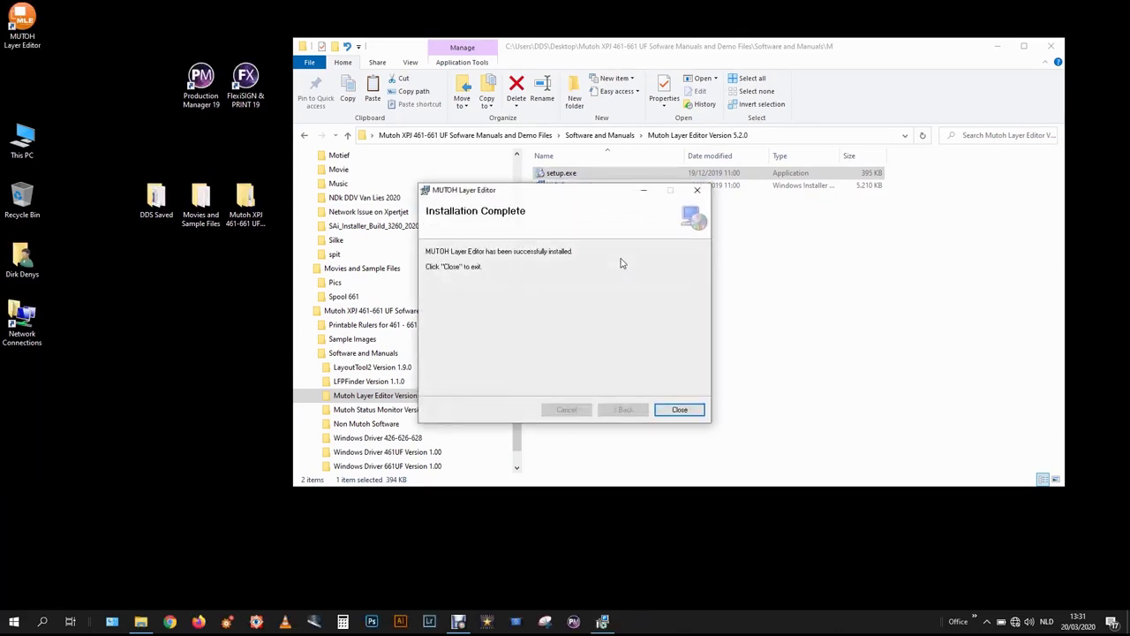
pyautogui.click(679, 409)
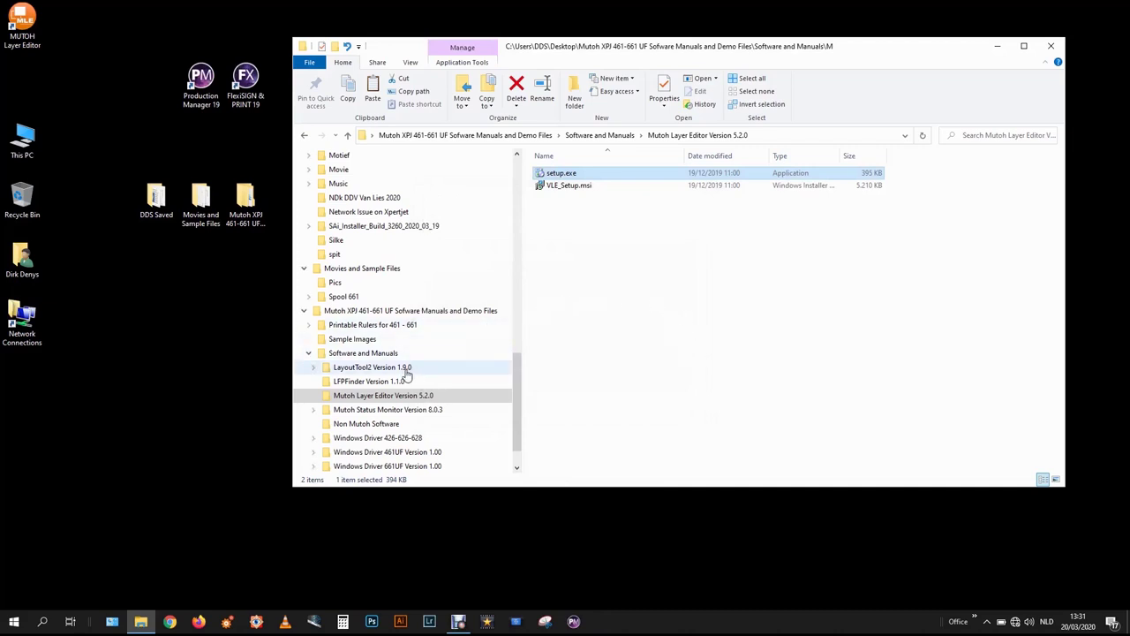
# Install LayoutAndPrintTool2 for everyone with setup.exe from the LayoutTool2 Version 1.9.0 folder, agreeing to the license, and close the Explorer window.
pyautogui.click(371, 366)
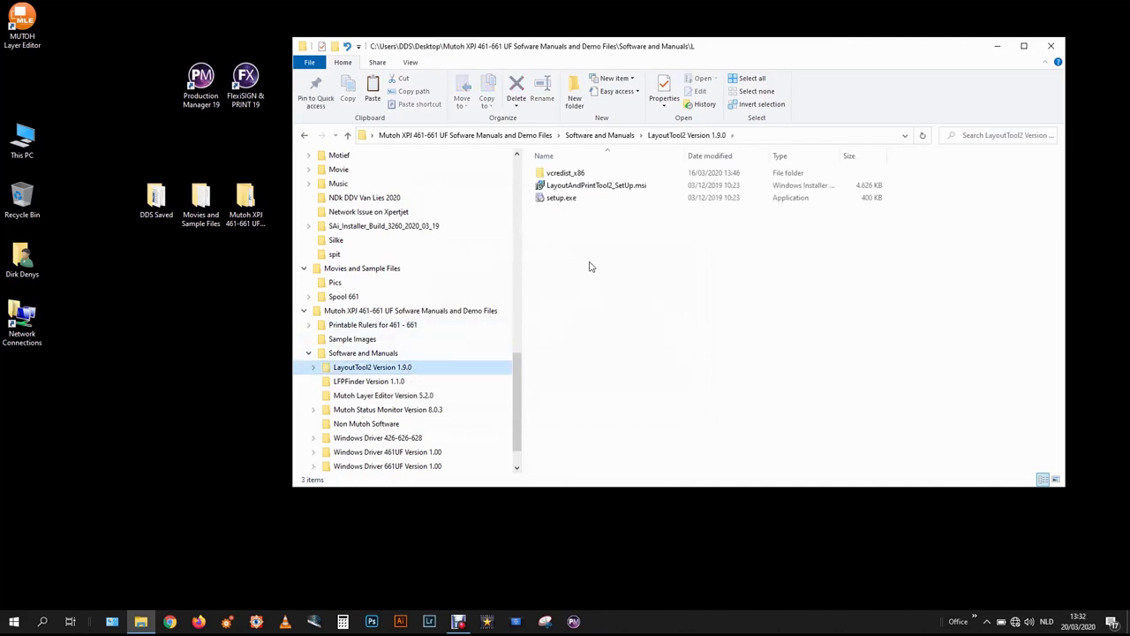
pyautogui.doubleClick(570, 200)
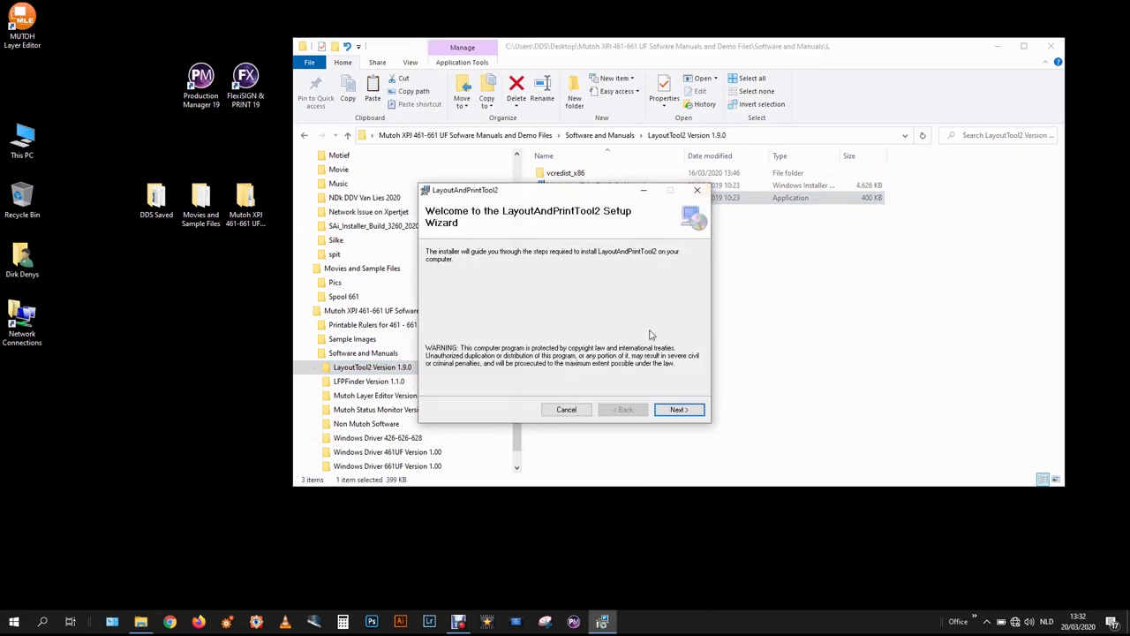
pyautogui.click(676, 410)
pyautogui.click(561, 386)
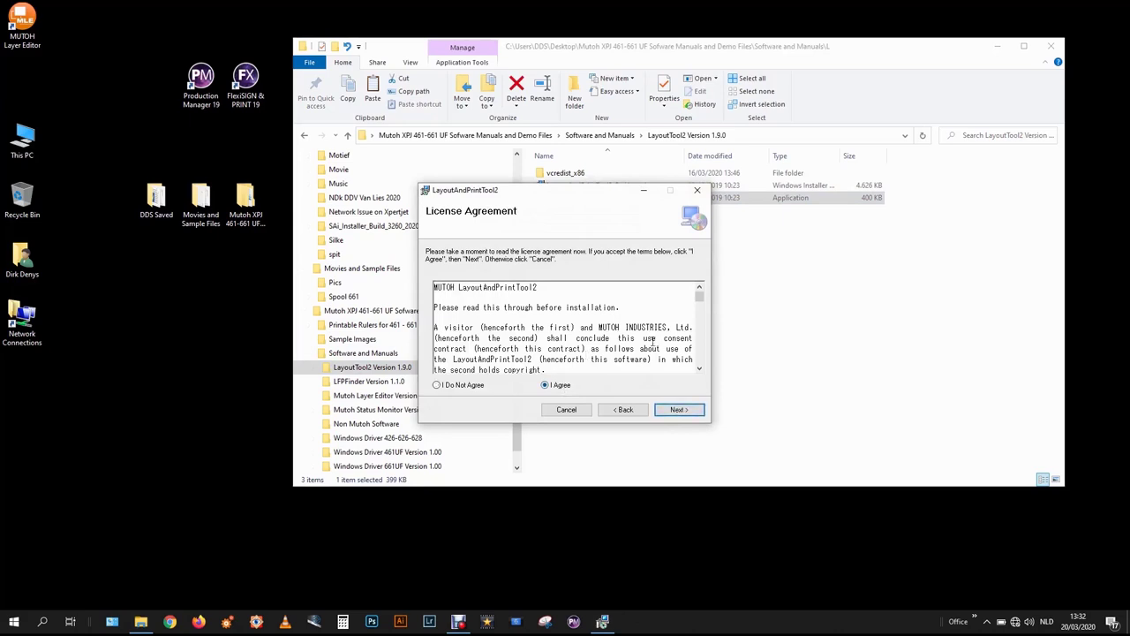
pyautogui.click(675, 409)
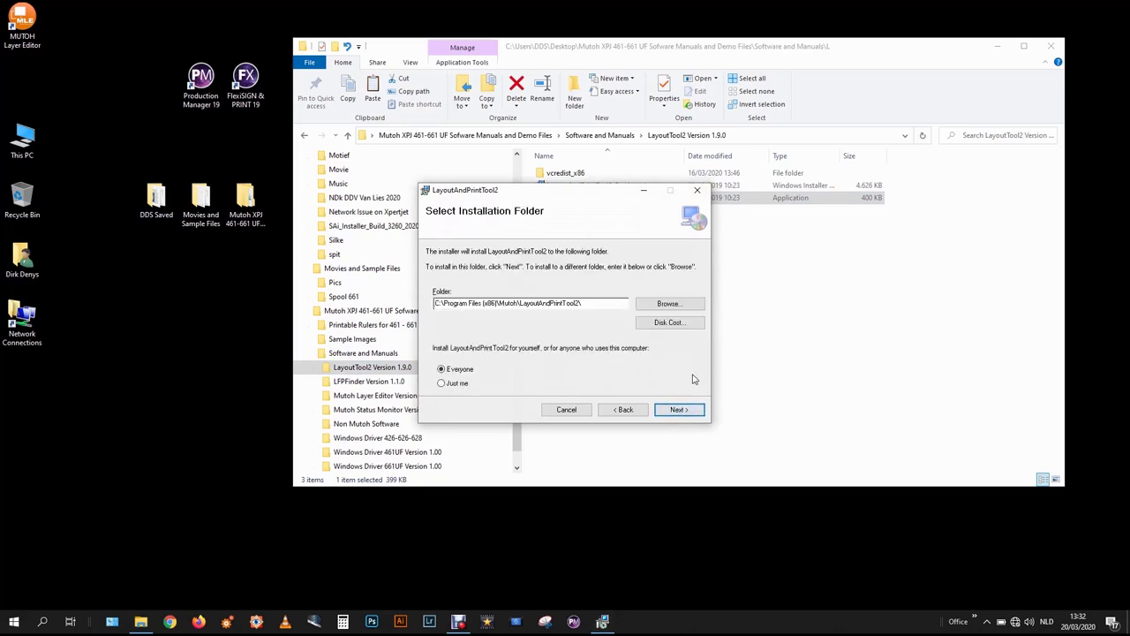
pyautogui.click(678, 410)
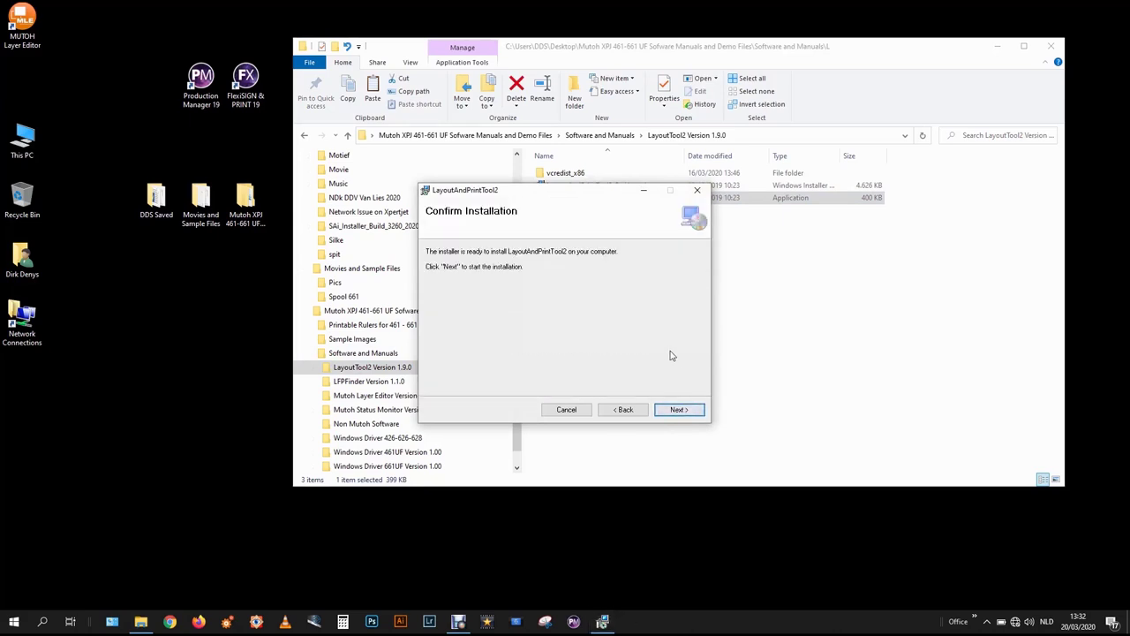
pyautogui.click(684, 410)
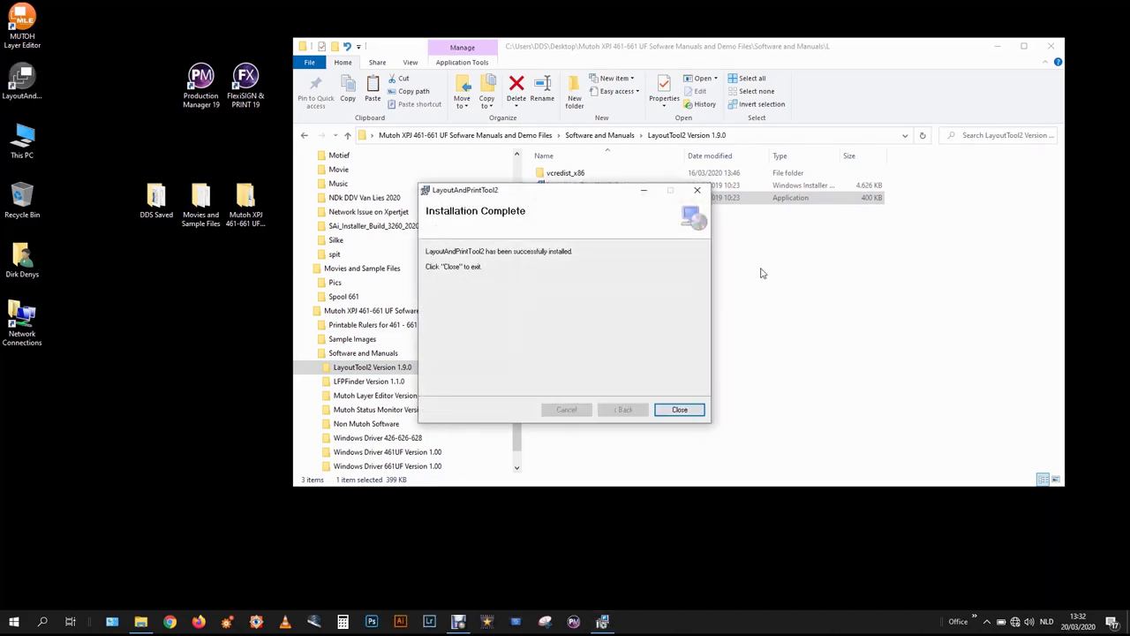
pyautogui.click(682, 412)
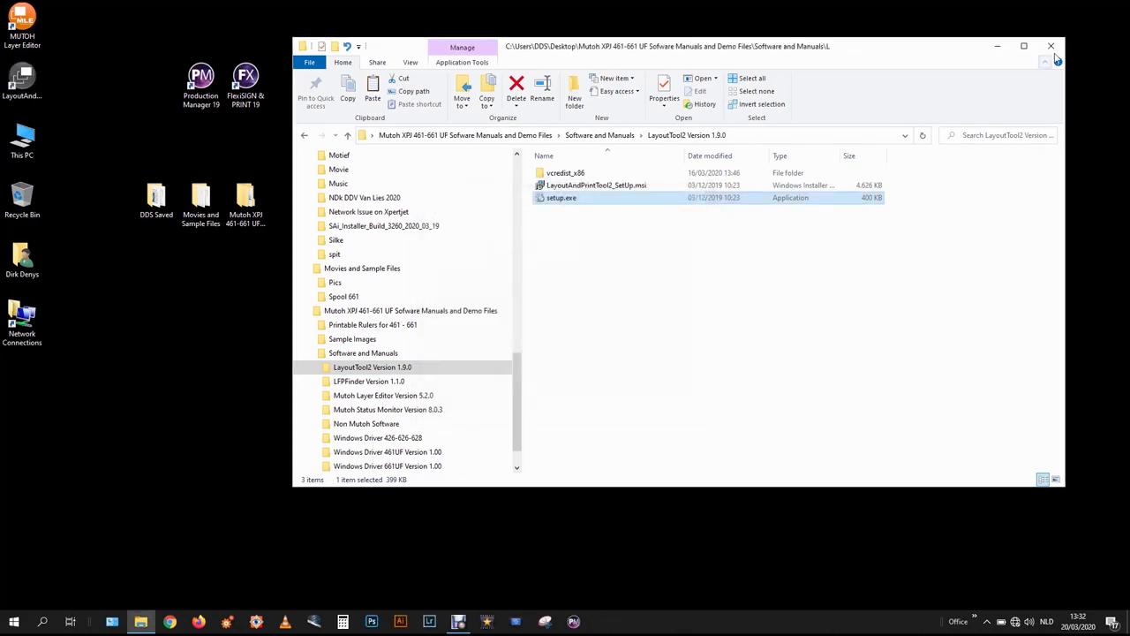
pyautogui.click(1051, 46)
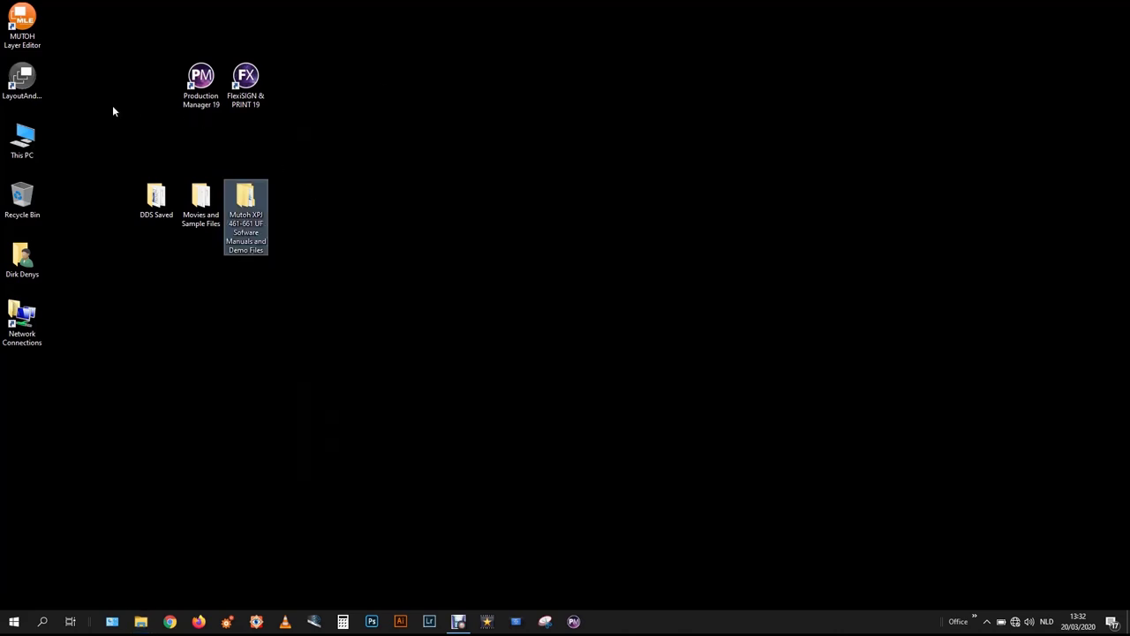
pyautogui.click(22, 26)
pyautogui.click(22, 79)
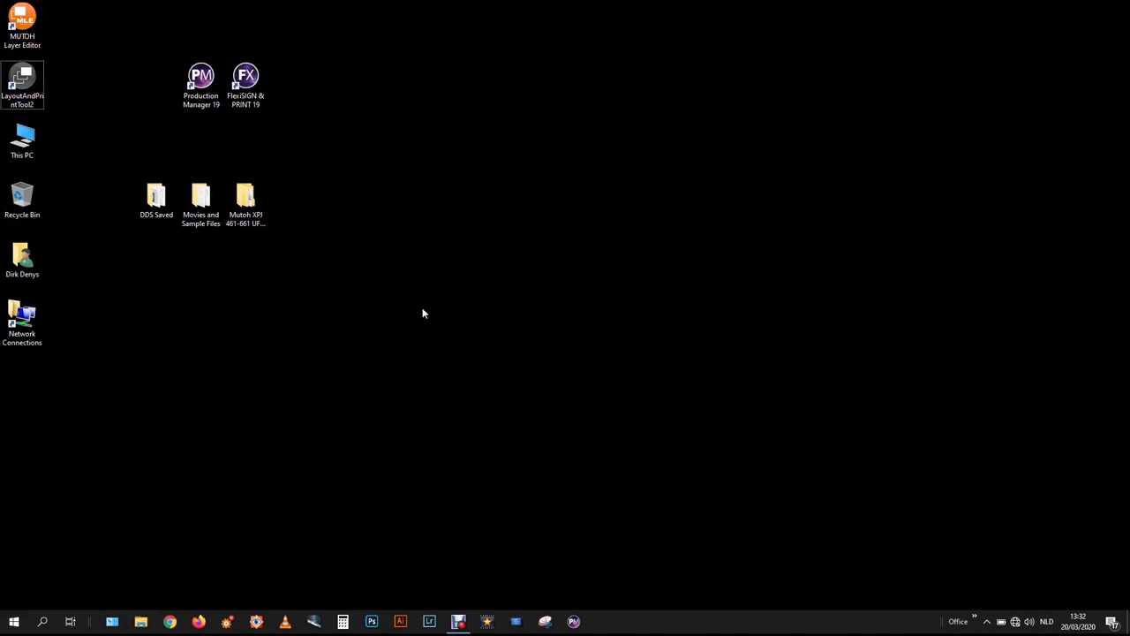
# Create a folder named Spool 661 directly on the Windows (C:) drive using File Explorer.
pyautogui.press('super+e')
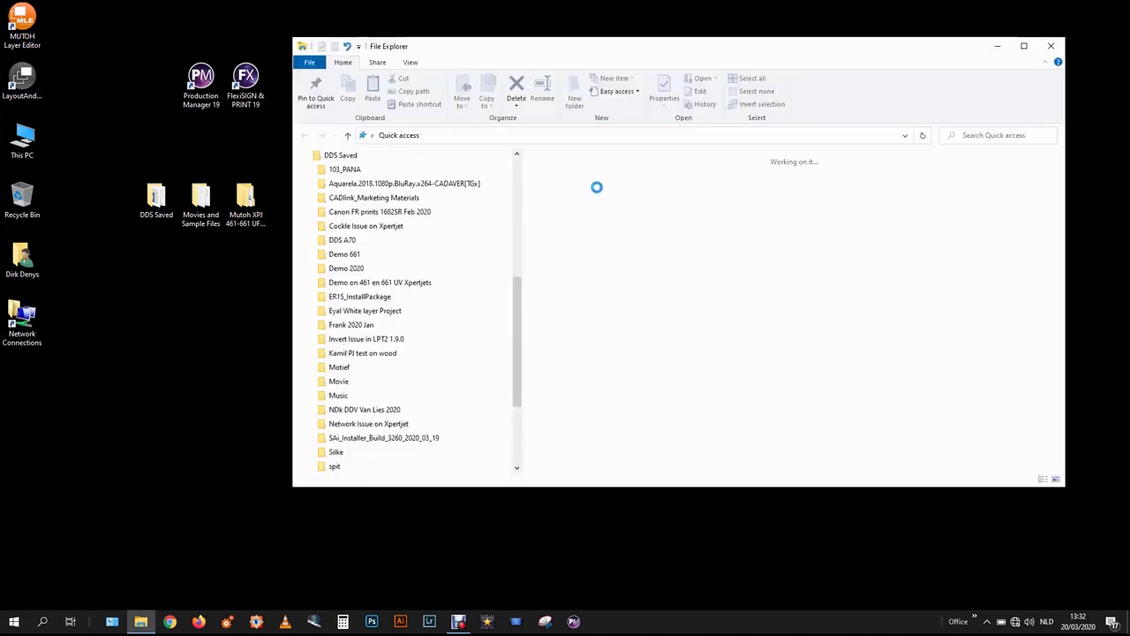
pyautogui.click(373, 406)
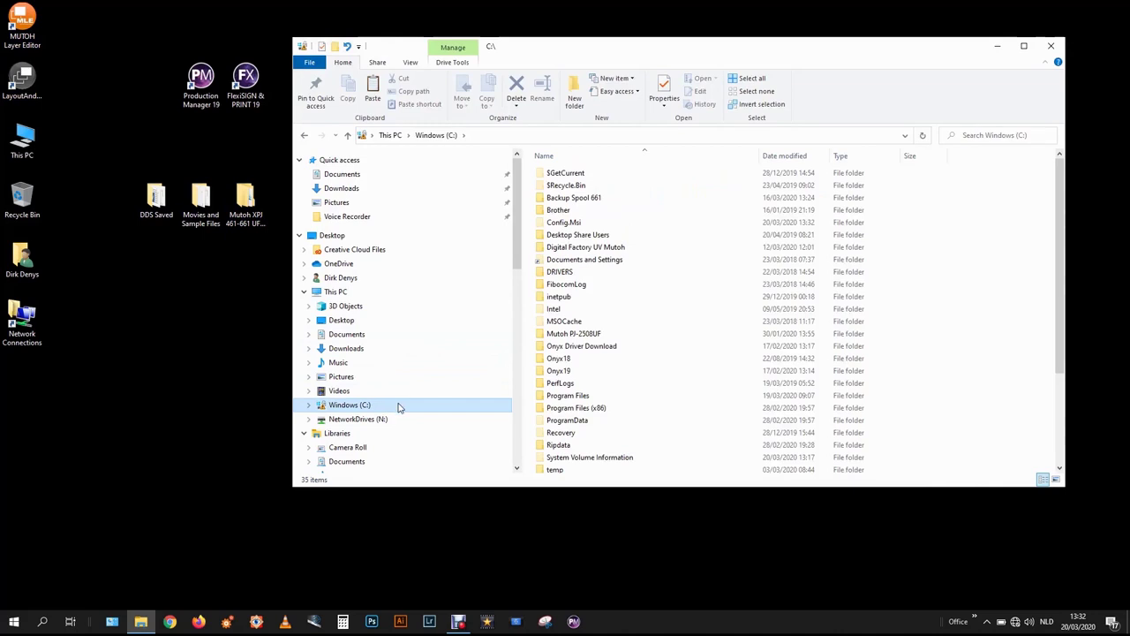
pyautogui.rightClick(397, 407)
pyautogui.moveTo(477, 378)
pyautogui.click(590, 375)
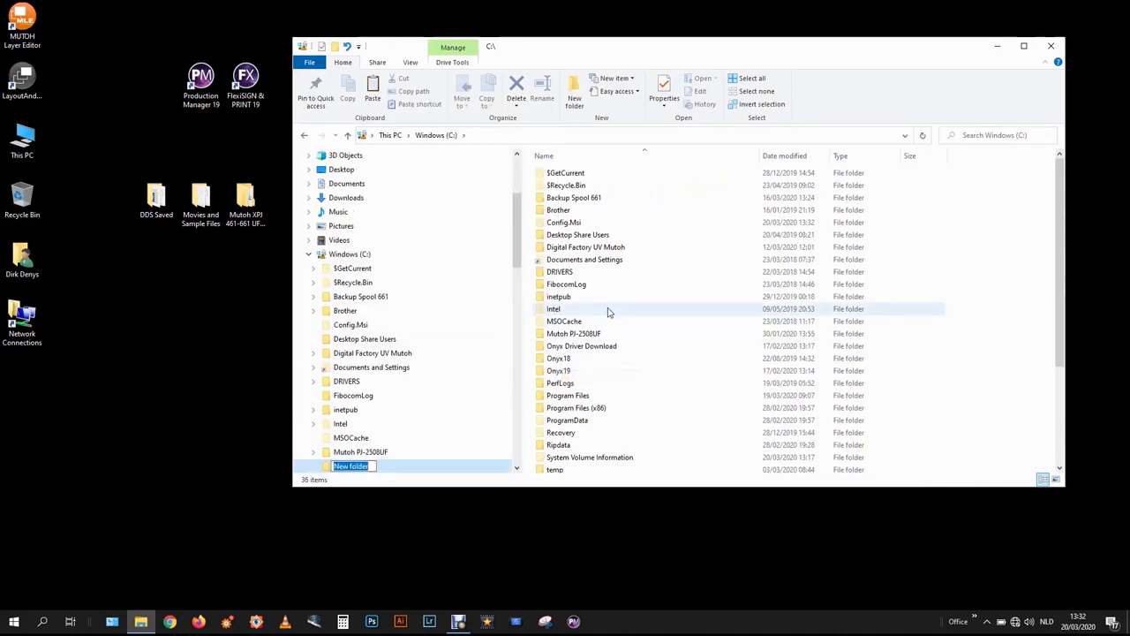
pyautogui.press('BackSpace')
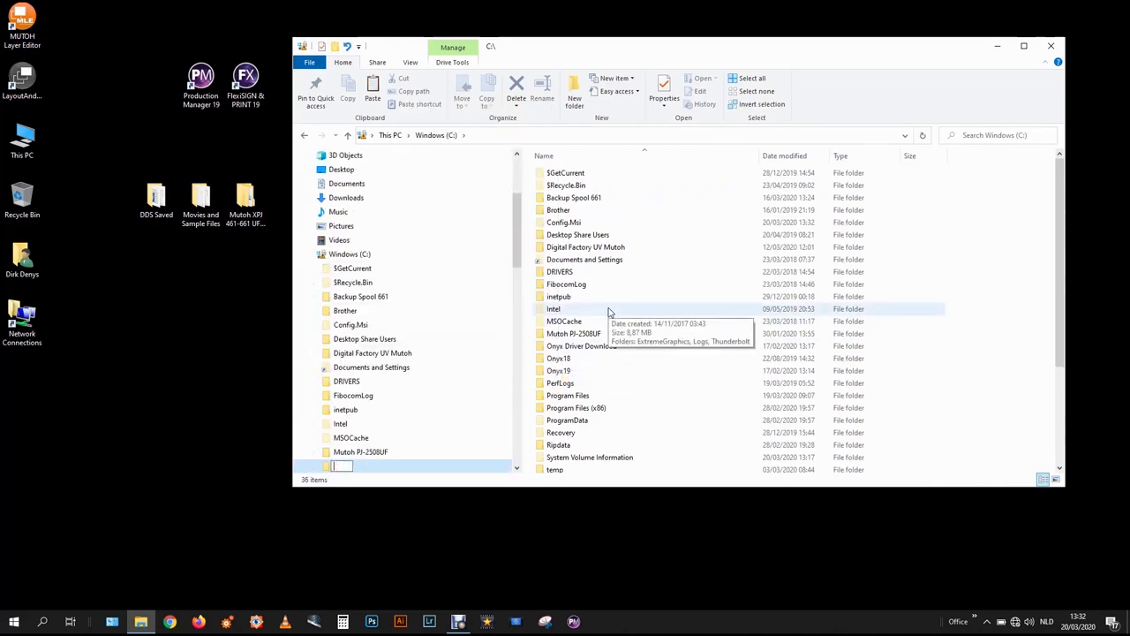
pyautogui.write('Spool 661')
pyautogui.press('Return')
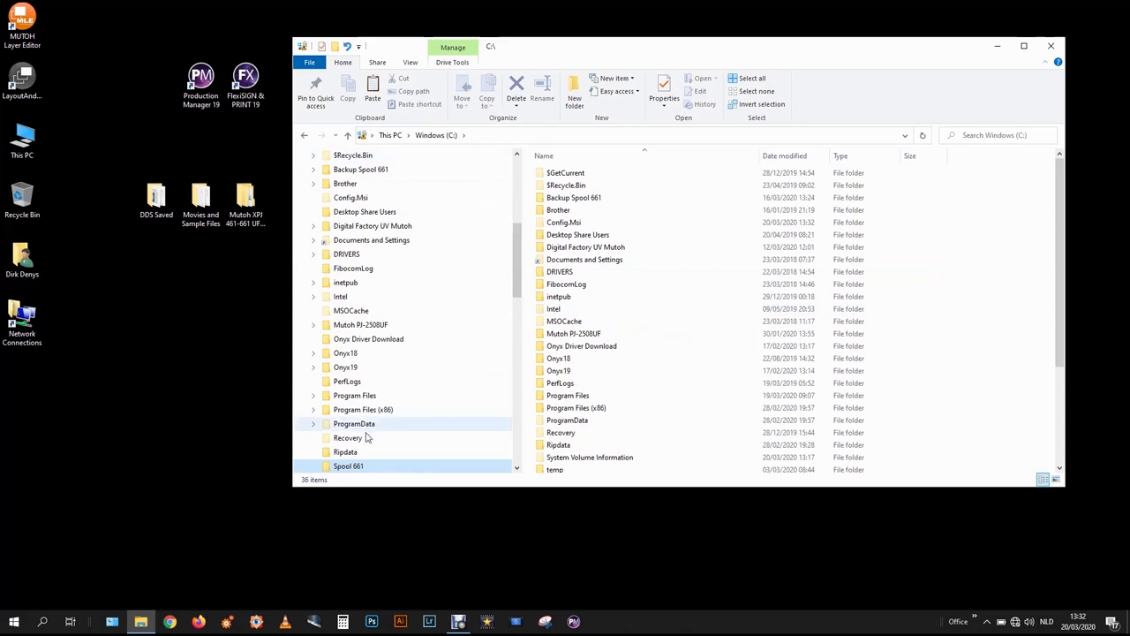
# Open the new Spool 661 folder, check its full path, and close File Explorer.
pyautogui.click(372, 467)
pyautogui.click(526, 134)
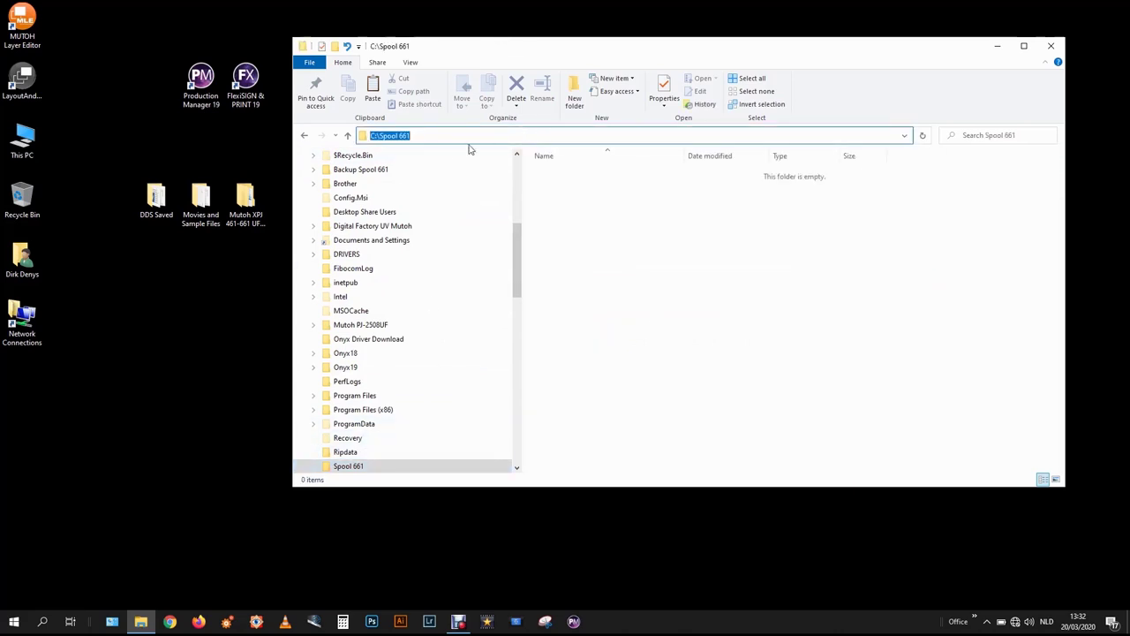
pyautogui.click(425, 136)
pyautogui.click(1051, 46)
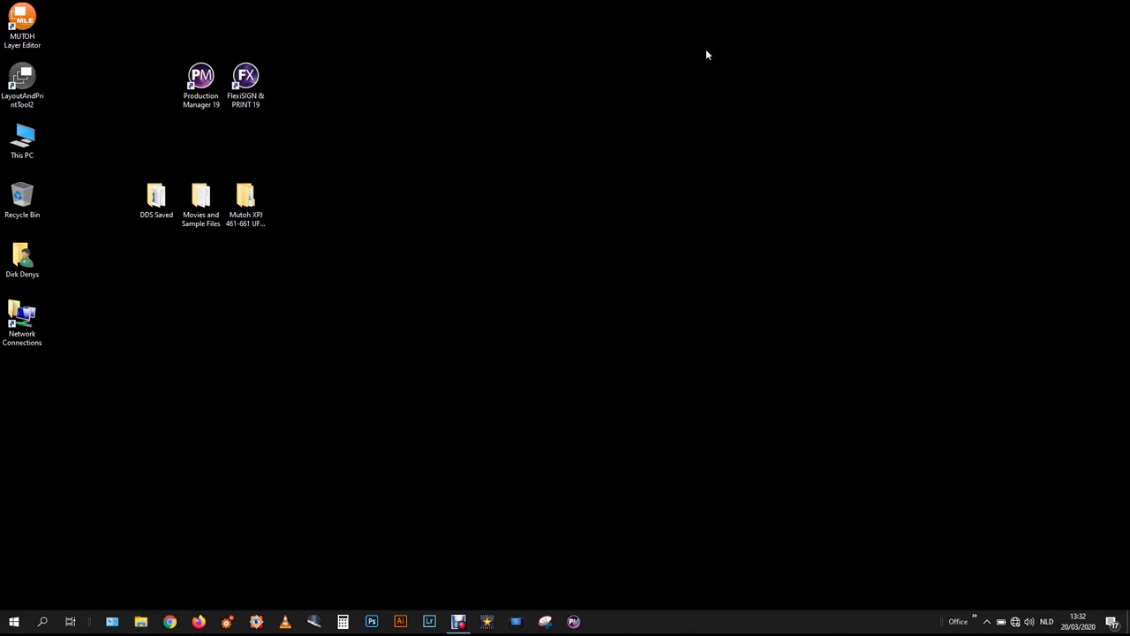
# Launch MUTOH Layer Editor, move its window fully into view, and open the Spool Folder settings.
pyautogui.click(25, 24)
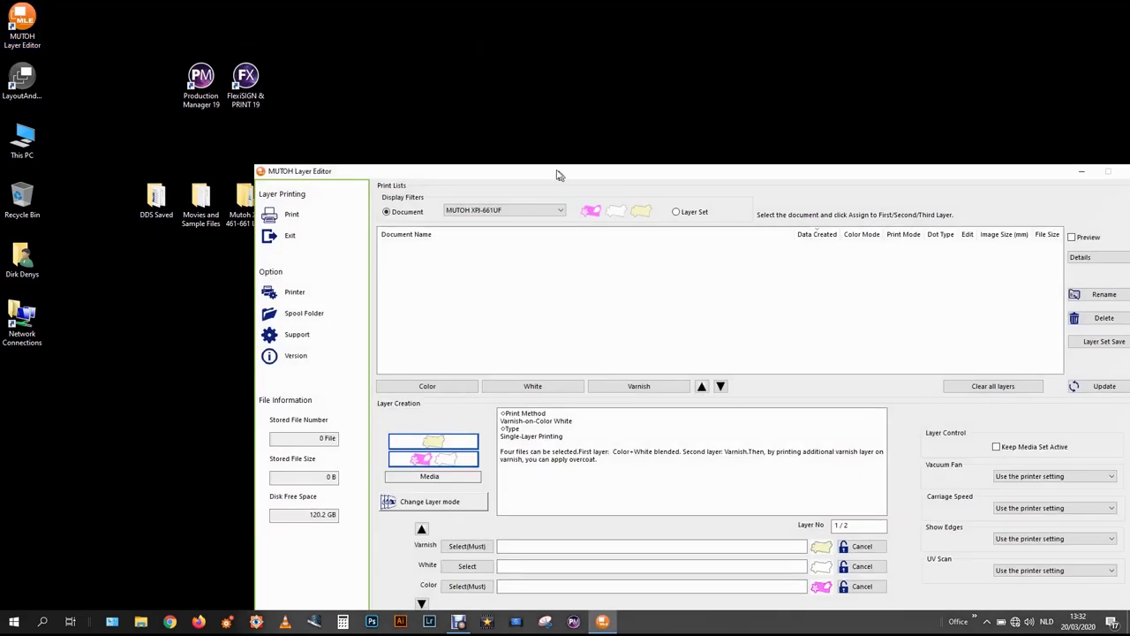
pyautogui.moveTo(556, 172); pyautogui.dragTo(456, 83)
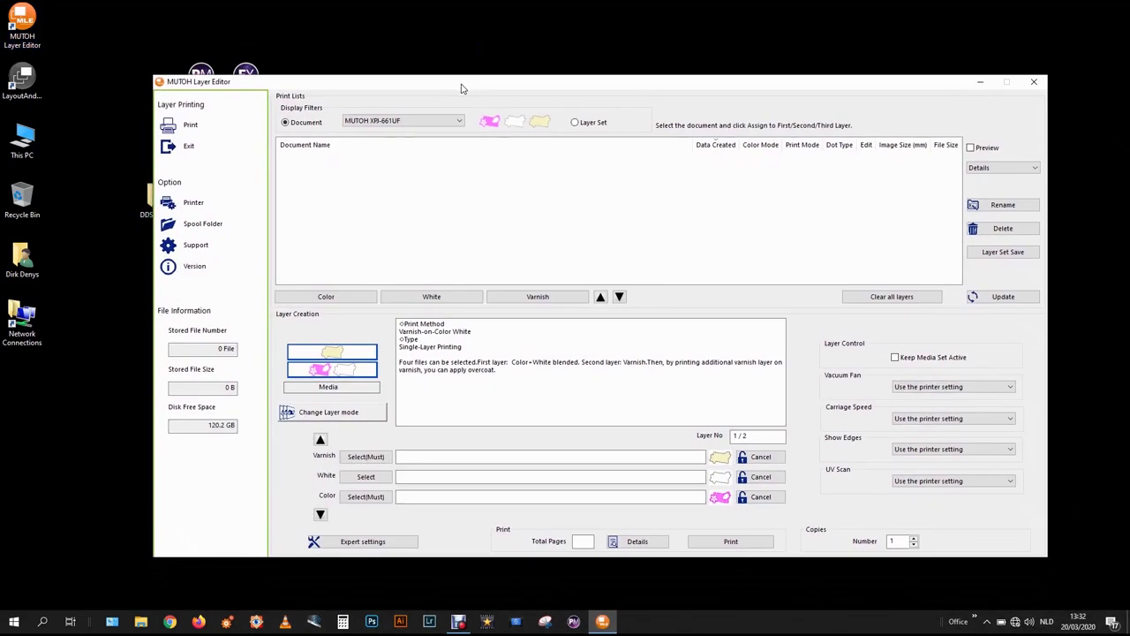
pyautogui.click(212, 232)
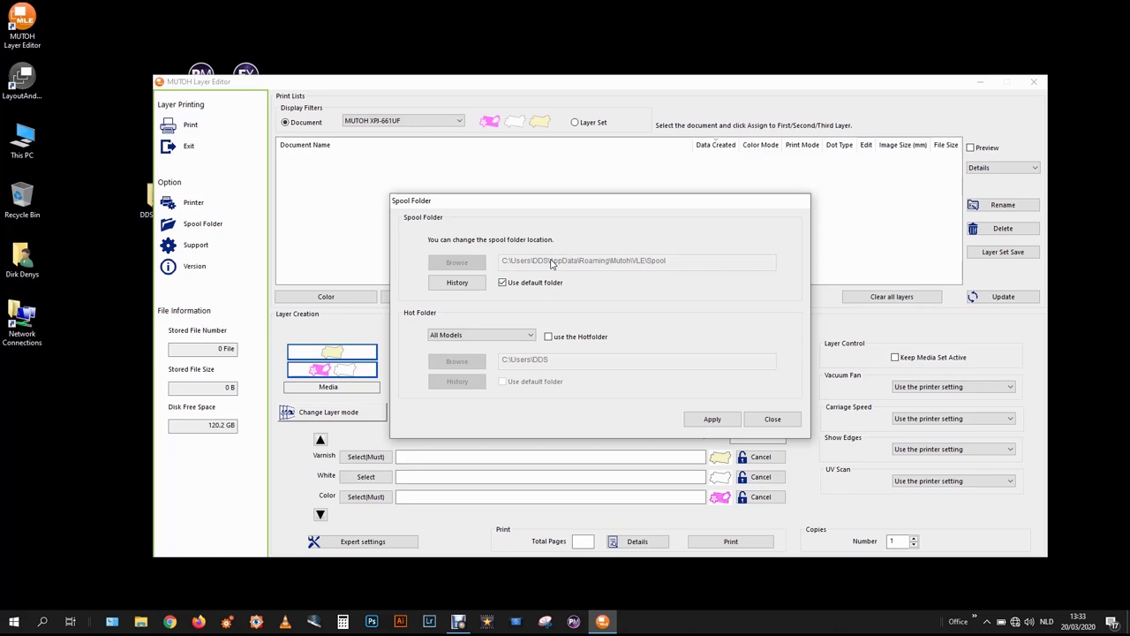
# Replace the default spool folder with C:\Spool 661, apply the change, and close Layer Editor.
pyautogui.click(521, 284)
pyautogui.click(477, 274)
pyautogui.click(555, 266)
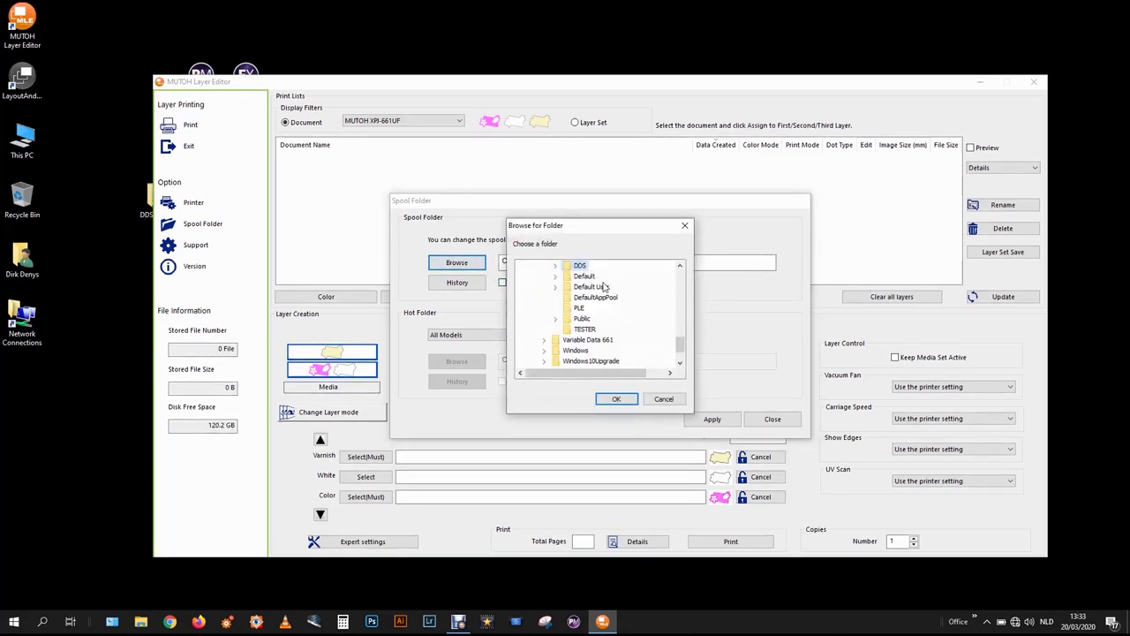
pyautogui.scroll(5, 604, 288)
pyautogui.click(577, 318)
pyautogui.click(617, 398)
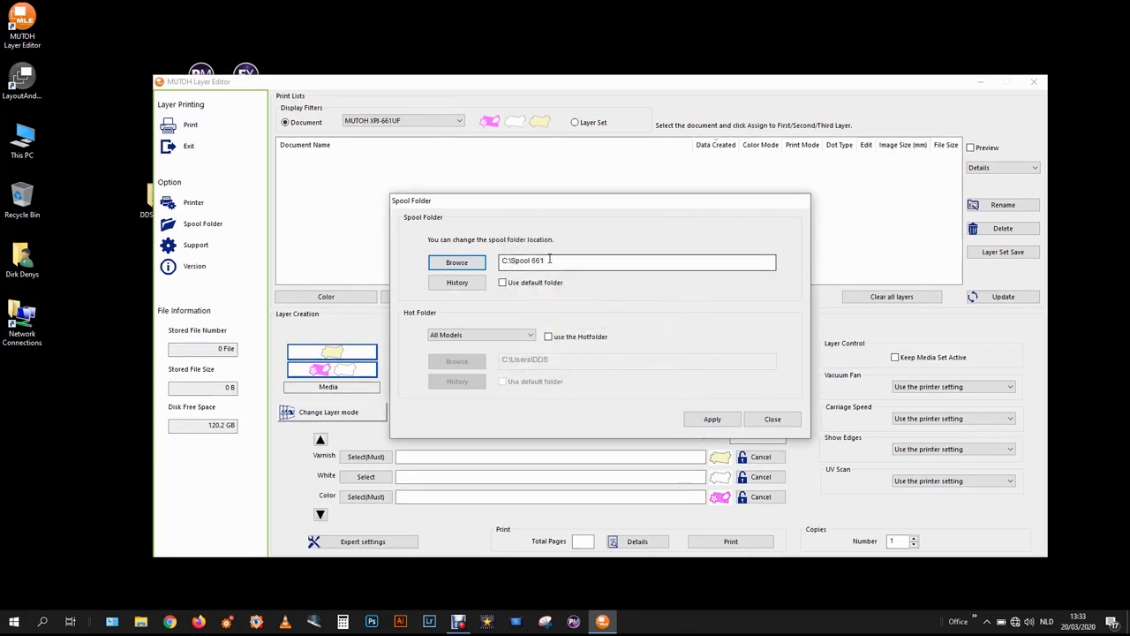
pyautogui.moveTo(551, 259); pyautogui.dragTo(456, 268)
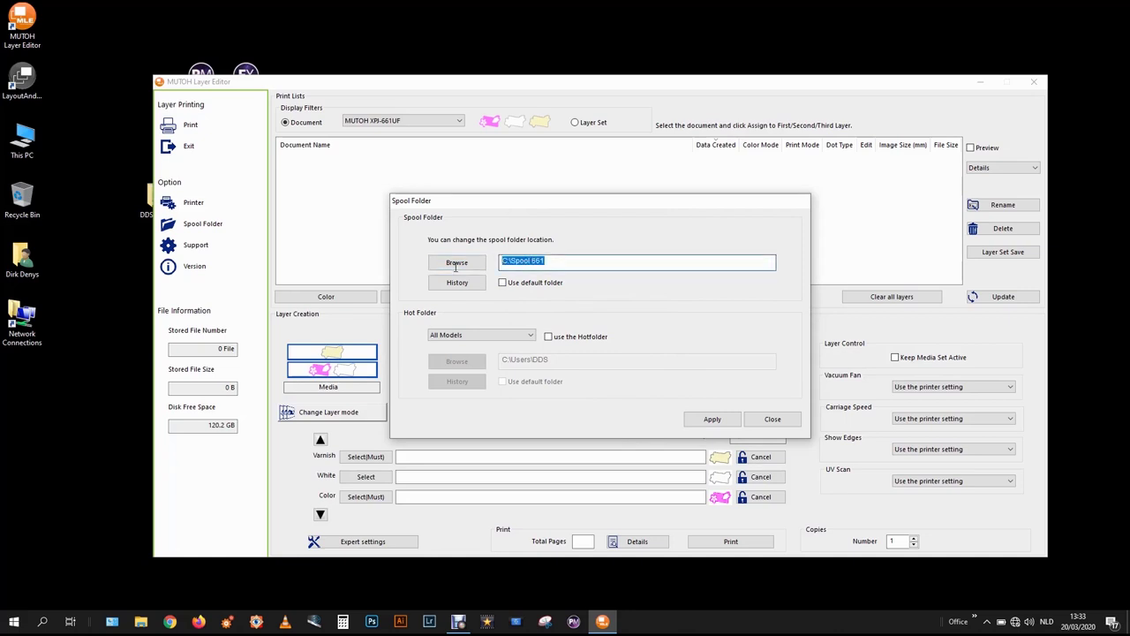
pyautogui.click(555, 263)
pyautogui.click(706, 419)
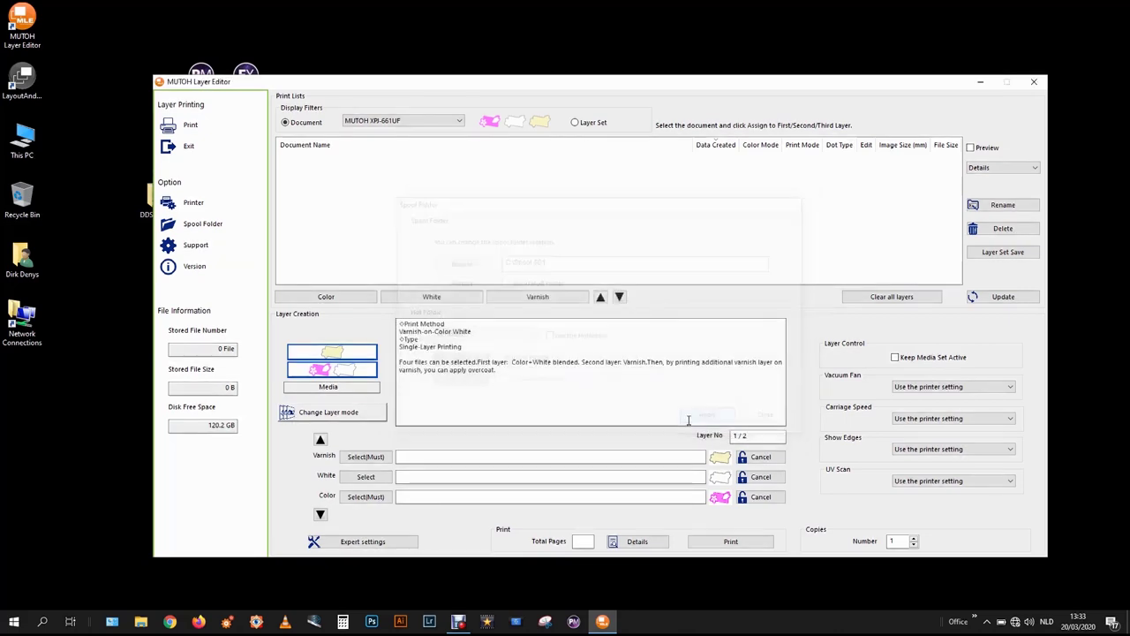
pyautogui.click(1034, 82)
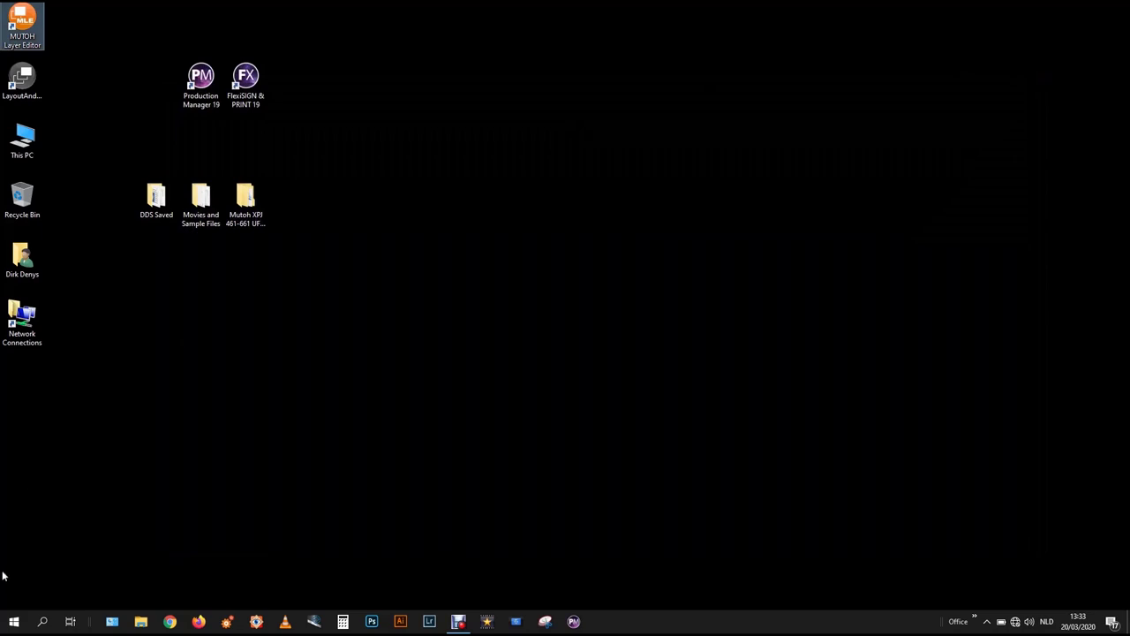
# Open the printing preferences of the MUTOH XPJ-661UF through the Devices section of Windows Settings.
pyautogui.click(14, 621)
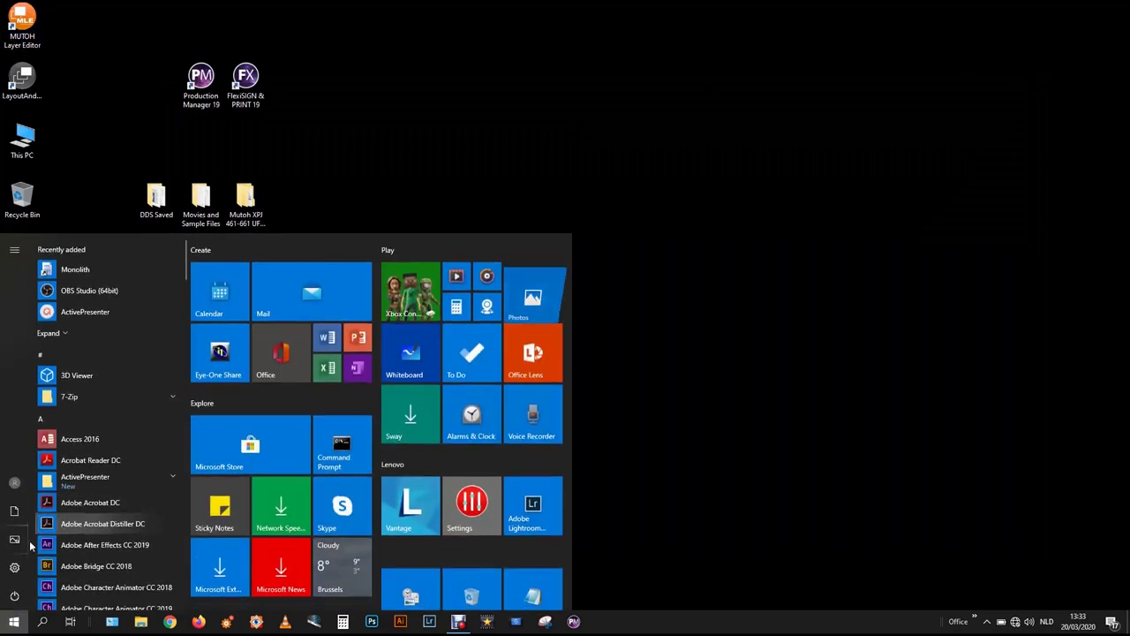
pyautogui.click(14, 568)
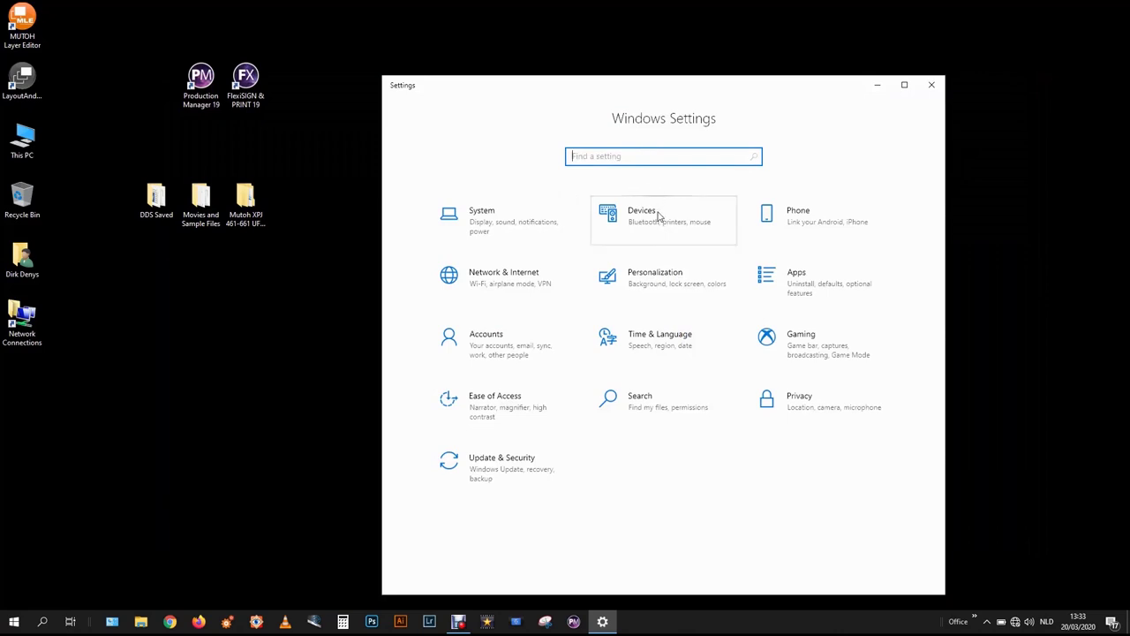
pyautogui.click(655, 215)
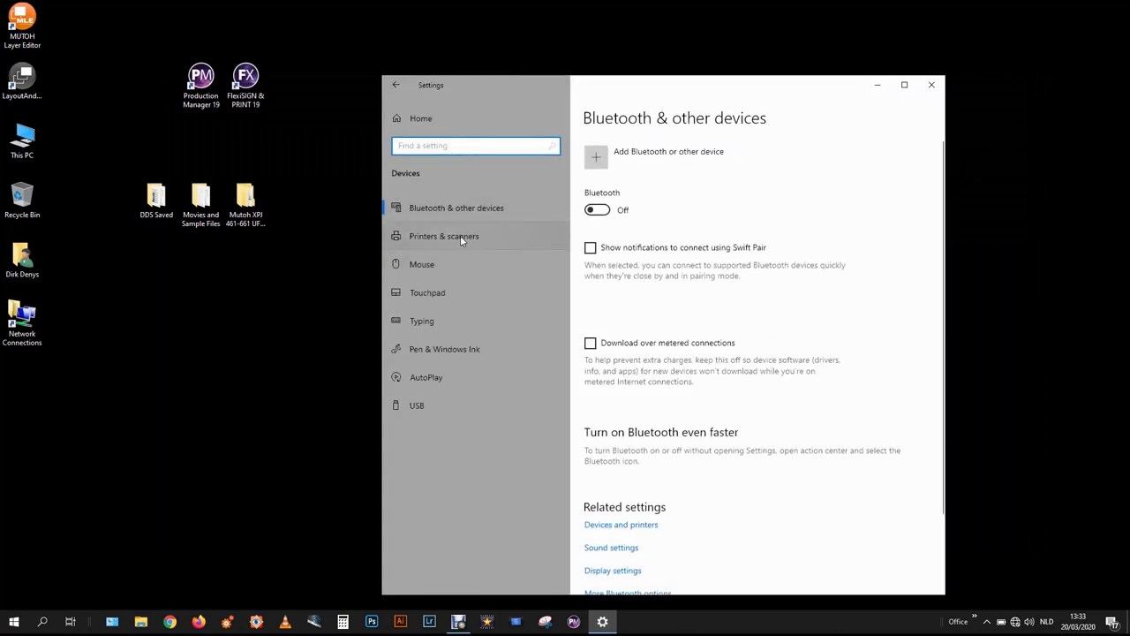
pyautogui.click(460, 236)
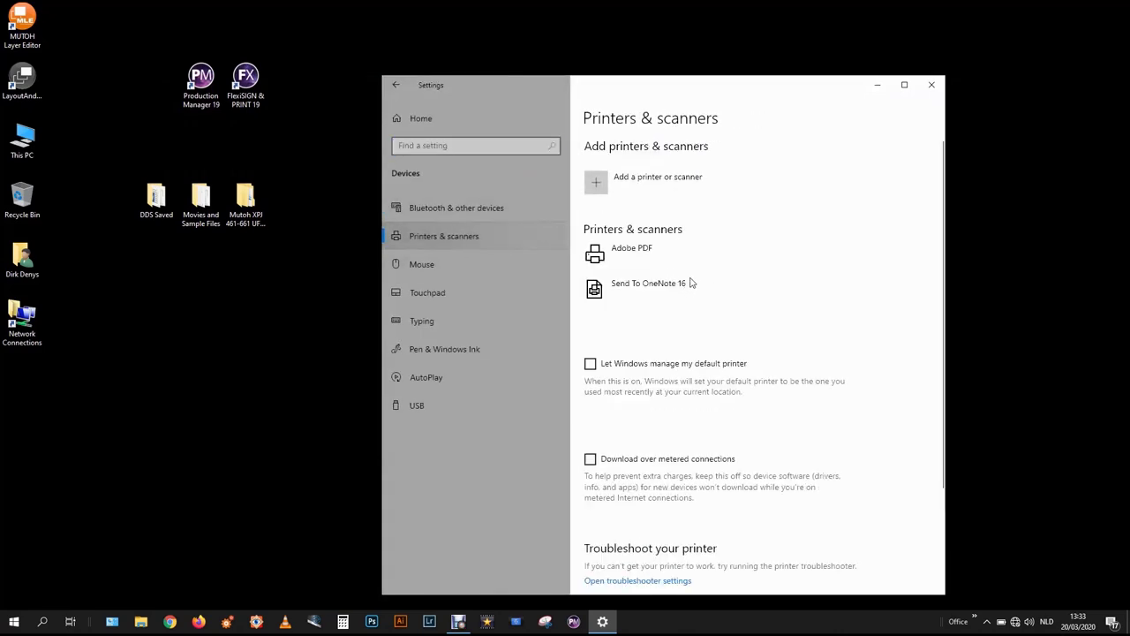
pyautogui.scroll(-5, 736, 290)
pyautogui.click(683, 367)
pyautogui.click(749, 412)
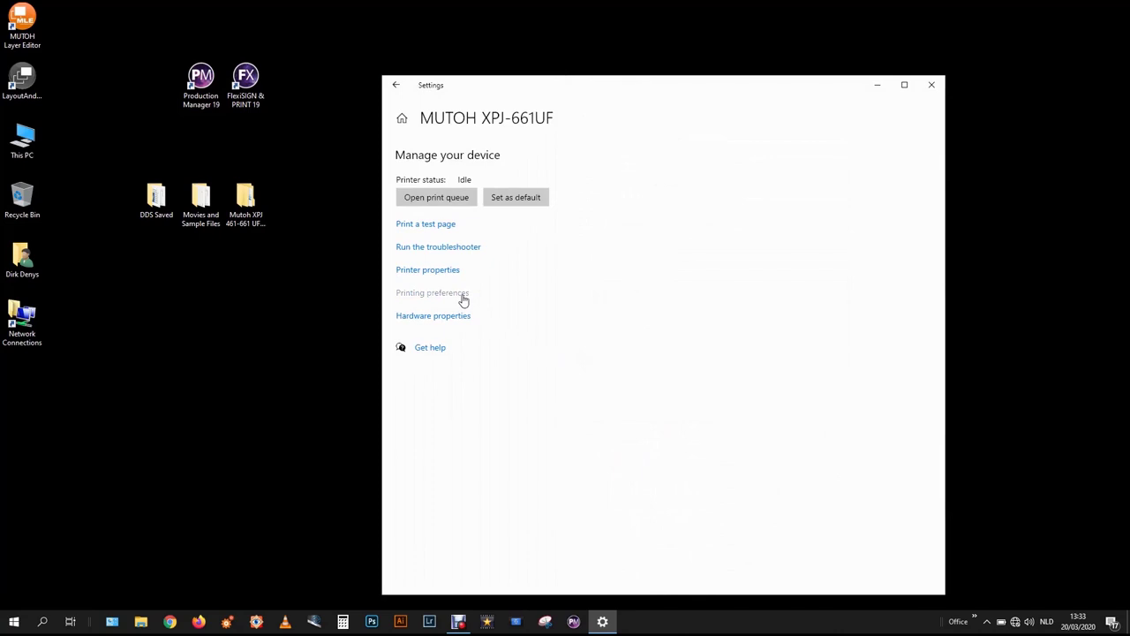
pyautogui.click(463, 302)
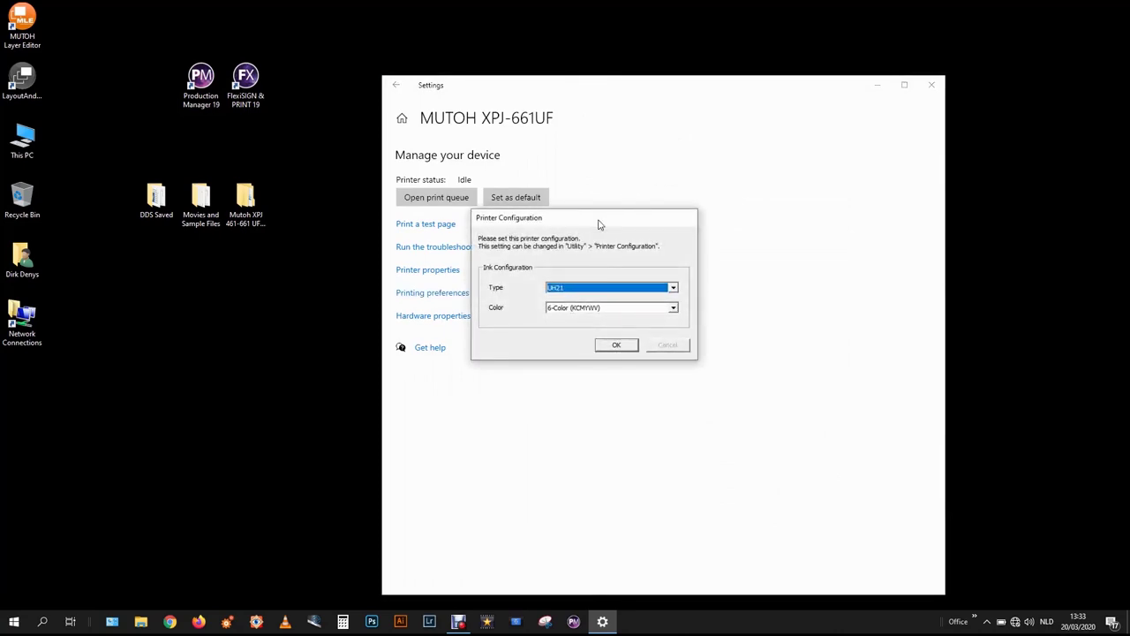
# Configure the printer's ink as type US11 with 6-Color (KCMYWV) and confirm the configuration.
pyautogui.click(673, 287)
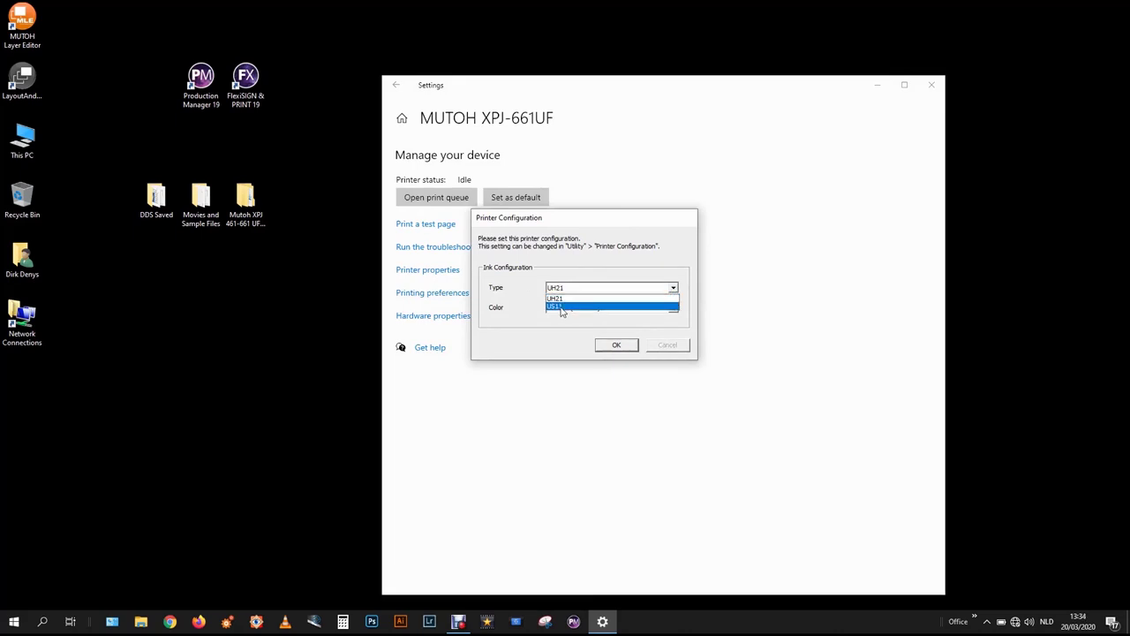
pyautogui.click(562, 308)
pyautogui.click(573, 308)
pyautogui.click(586, 306)
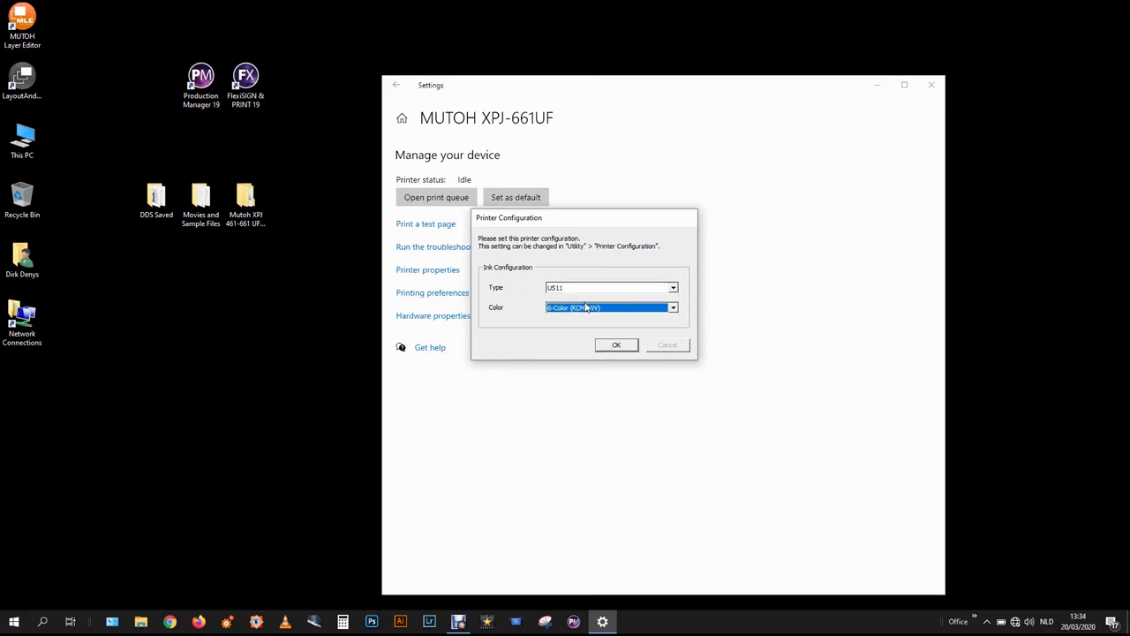
pyautogui.click(617, 344)
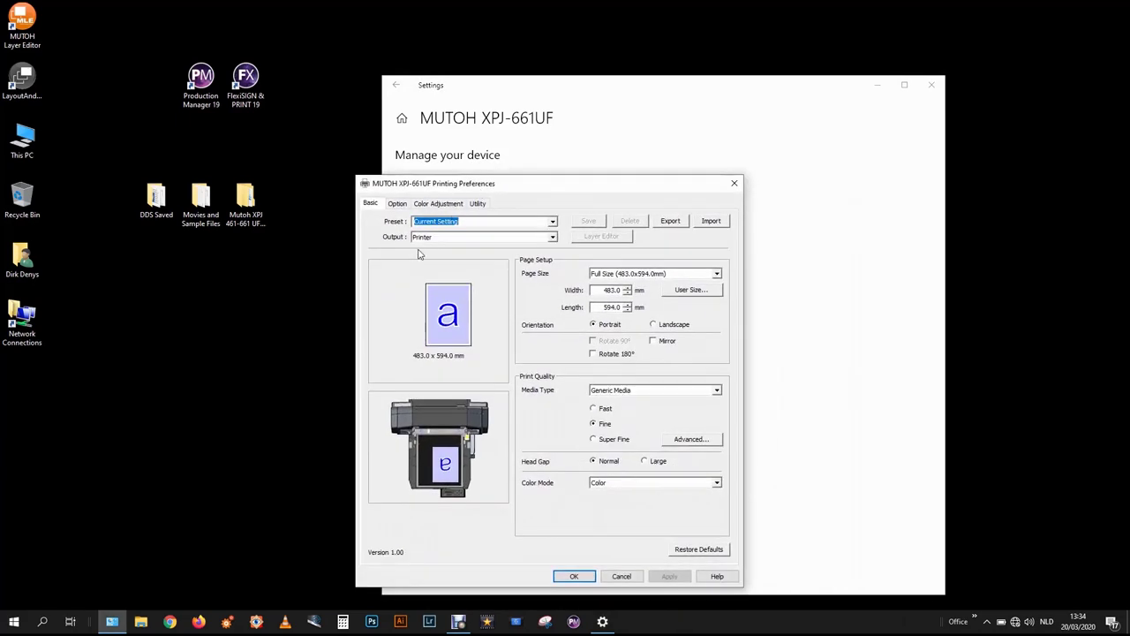
# Set the printer output to MUTOH Layer Editor and enable Rotate 180° for the page.
pyautogui.click(553, 237)
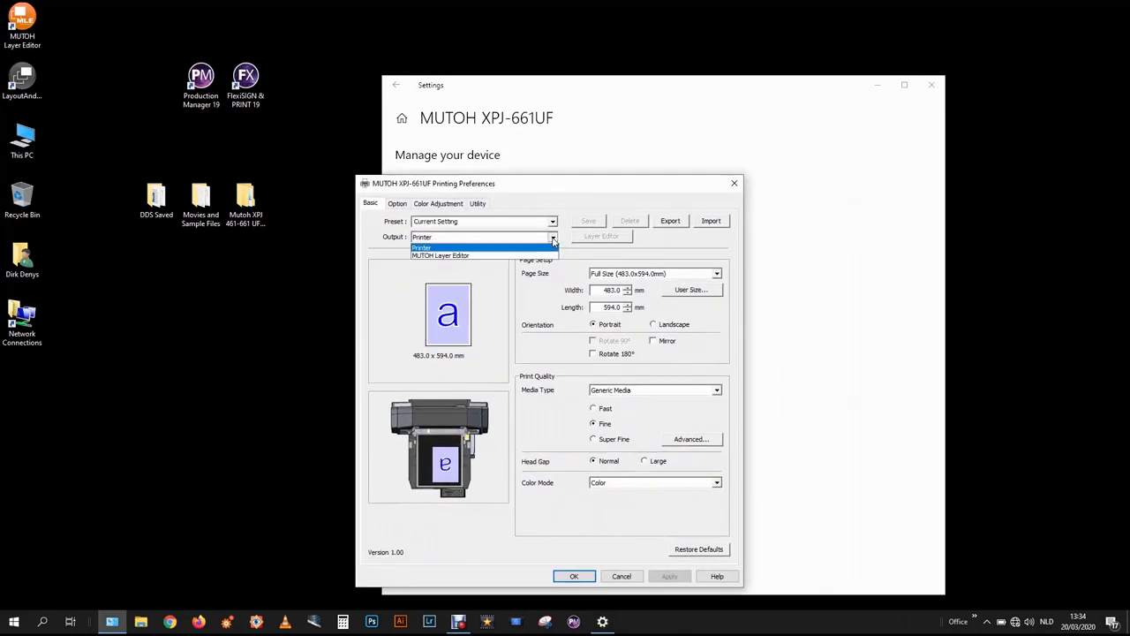
pyautogui.click(469, 256)
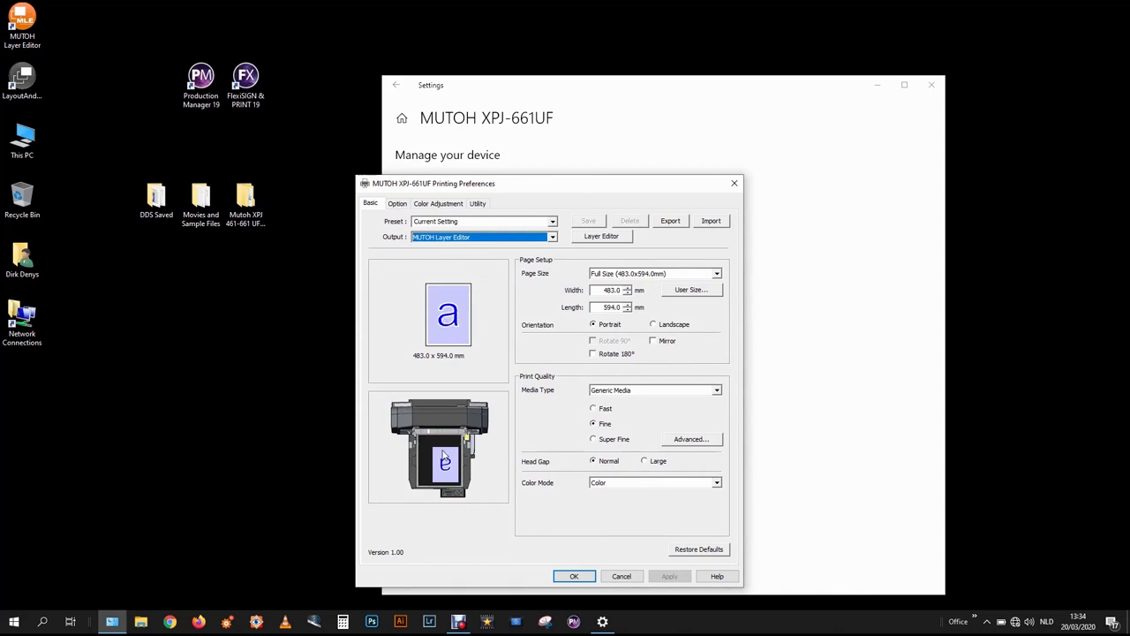
pyautogui.click(601, 354)
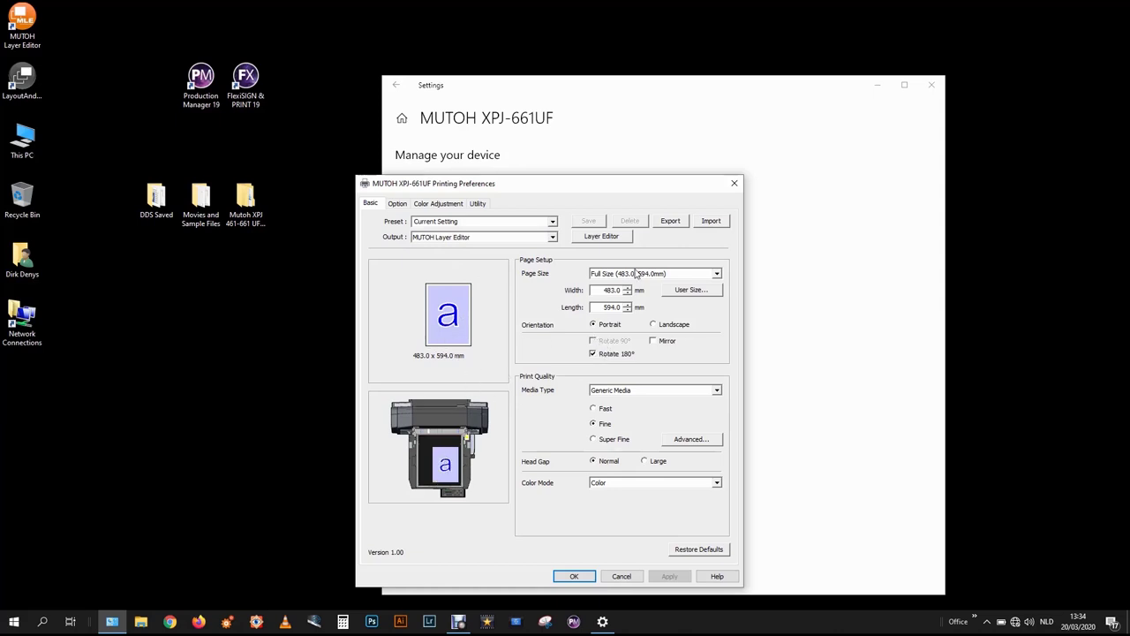
# Choose the Full Size (483.0x594.0mm) page size and set the head gap to Large.
pyautogui.click(716, 274)
pyautogui.click(618, 287)
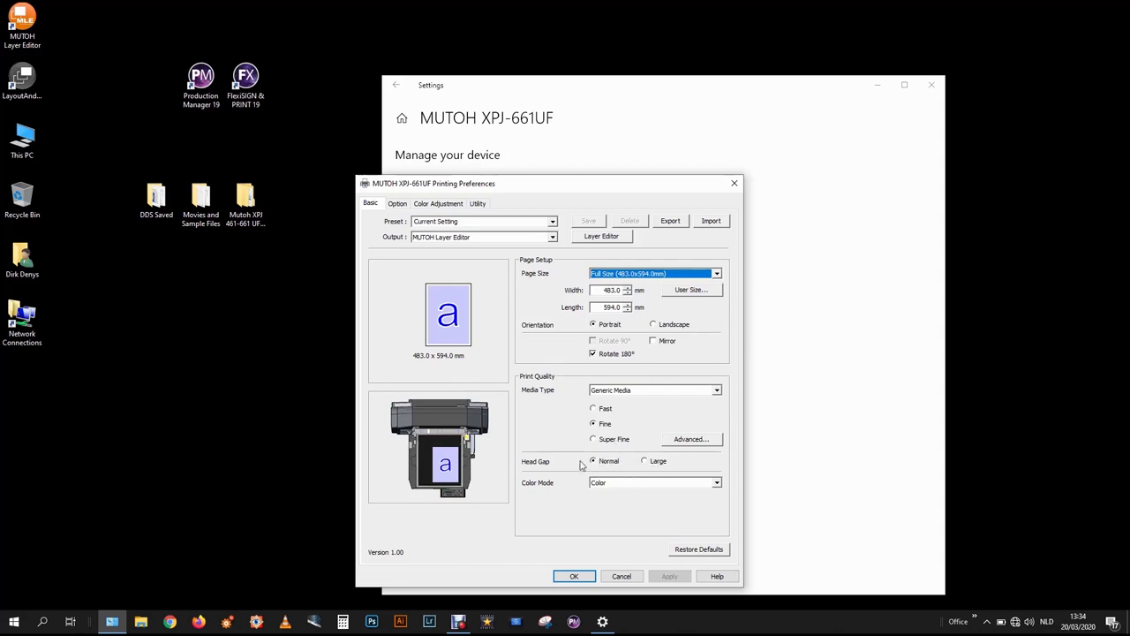
pyautogui.click(644, 461)
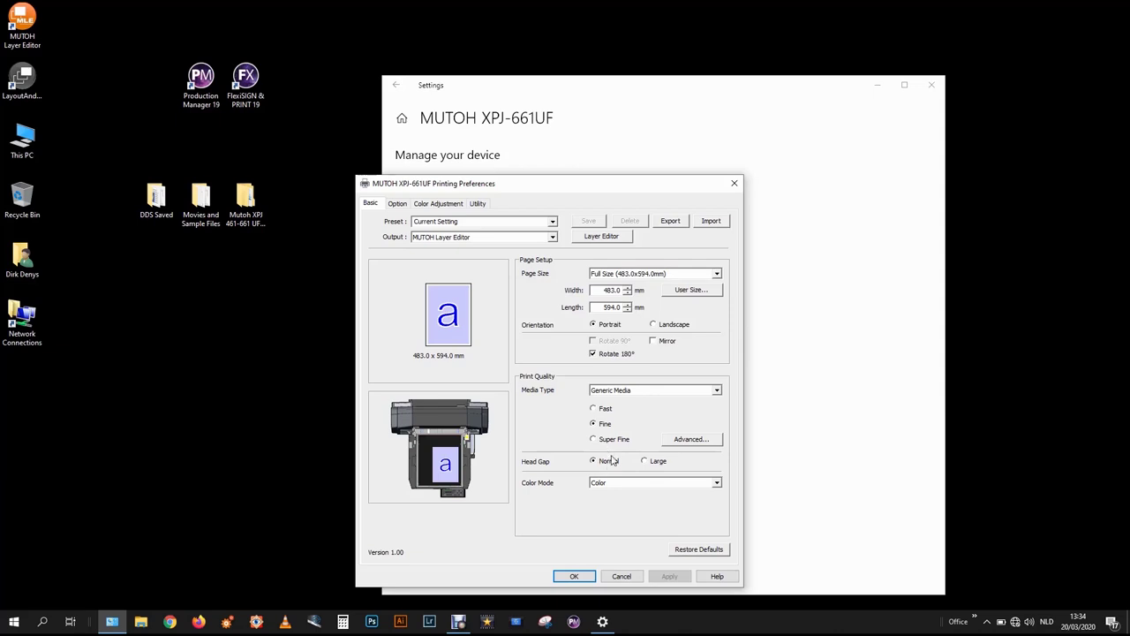
pyautogui.click(655, 461)
# In the advanced print quality settings, enable Head Travel at Data Width and Vacuum Fan at Medium-High, then save the preferences and close Settings.
pyautogui.click(678, 439)
pyautogui.click(419, 406)
pyautogui.click(479, 403)
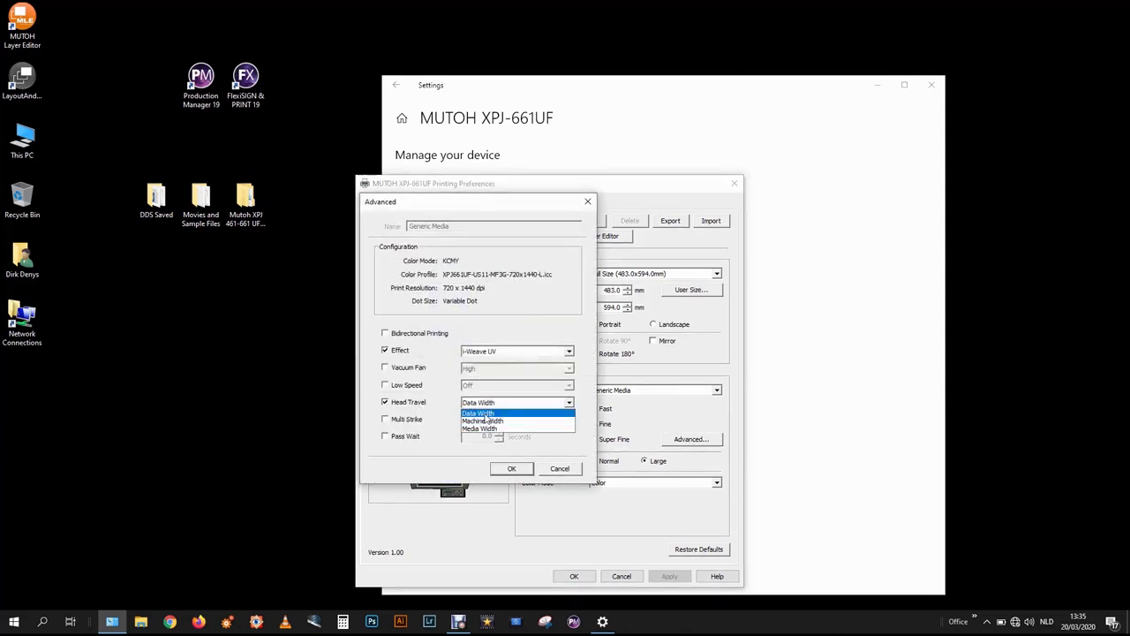
pyautogui.click(487, 414)
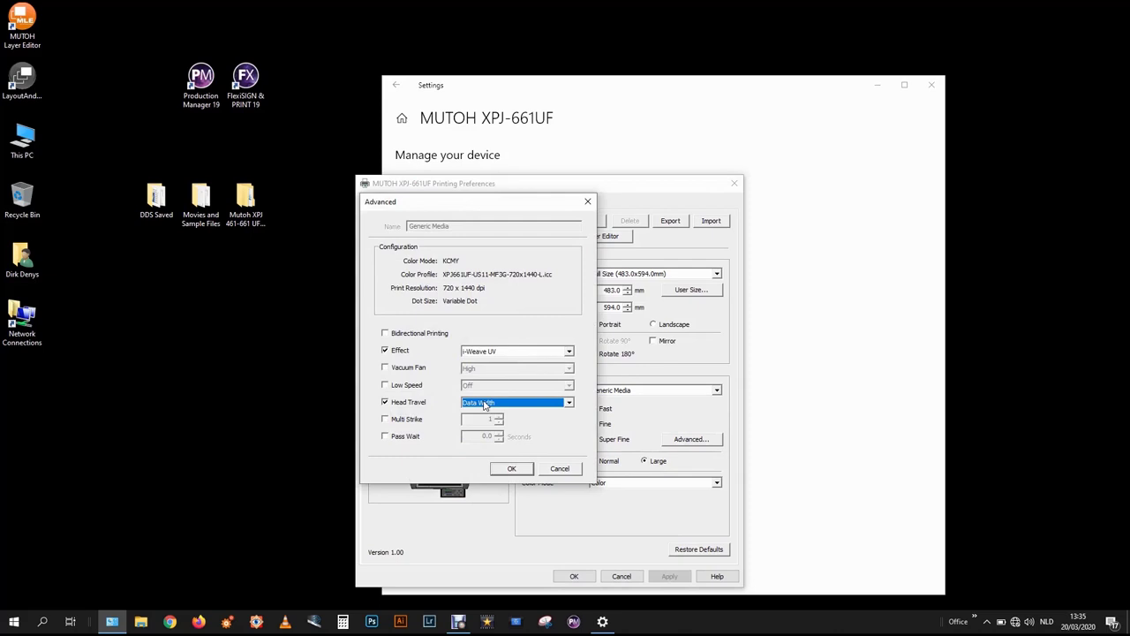
pyautogui.click(420, 369)
pyautogui.click(491, 368)
pyautogui.click(491, 389)
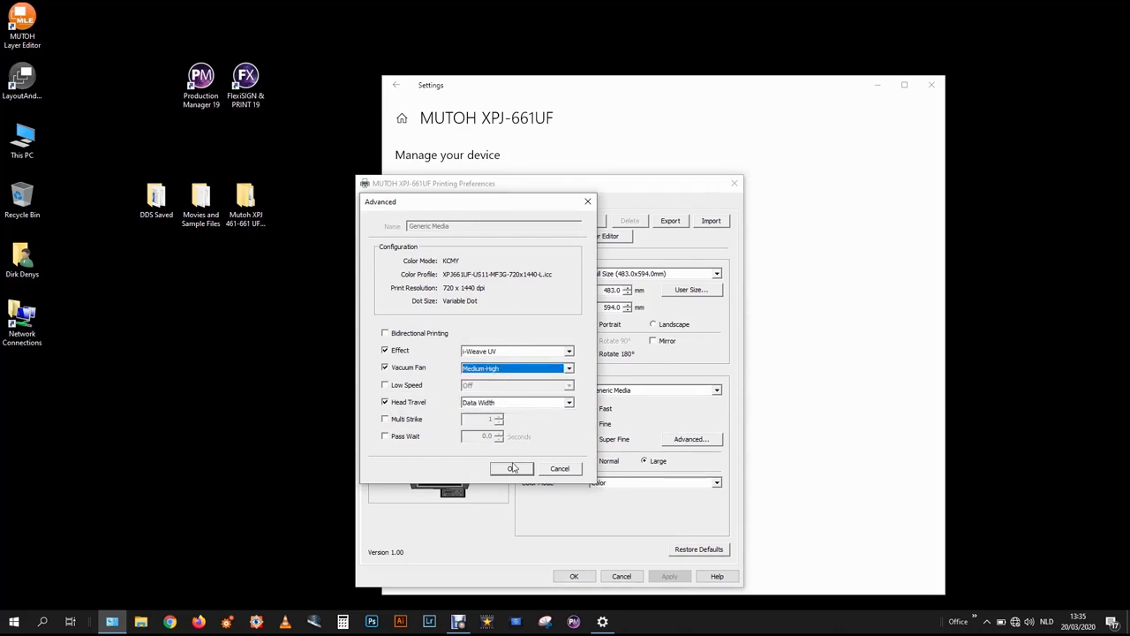
pyautogui.click(512, 469)
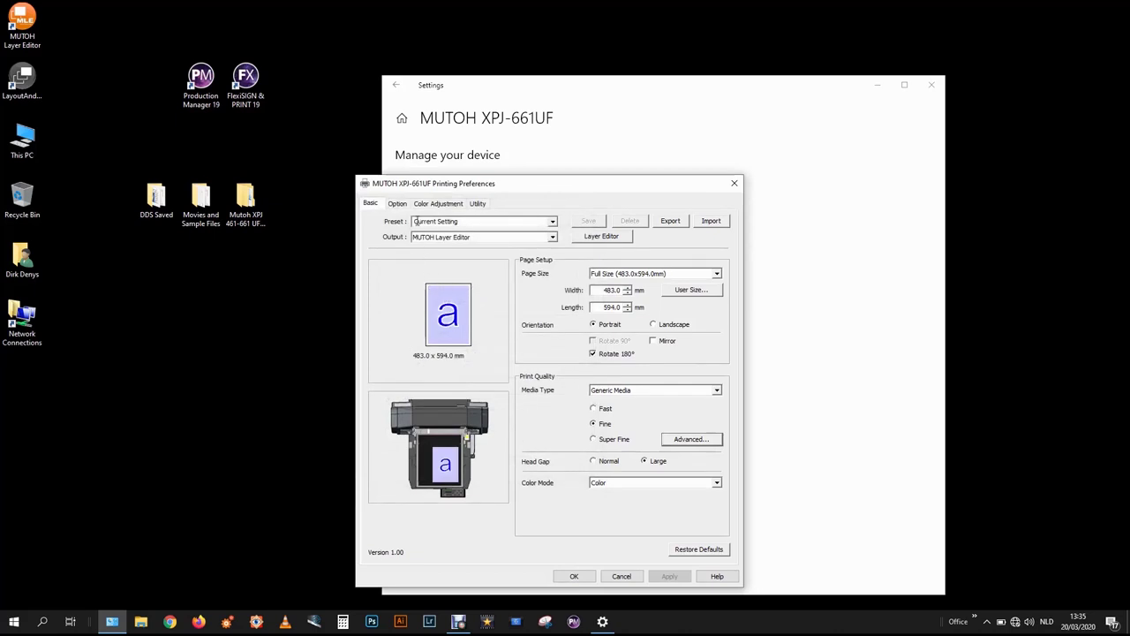
pyautogui.click(572, 575)
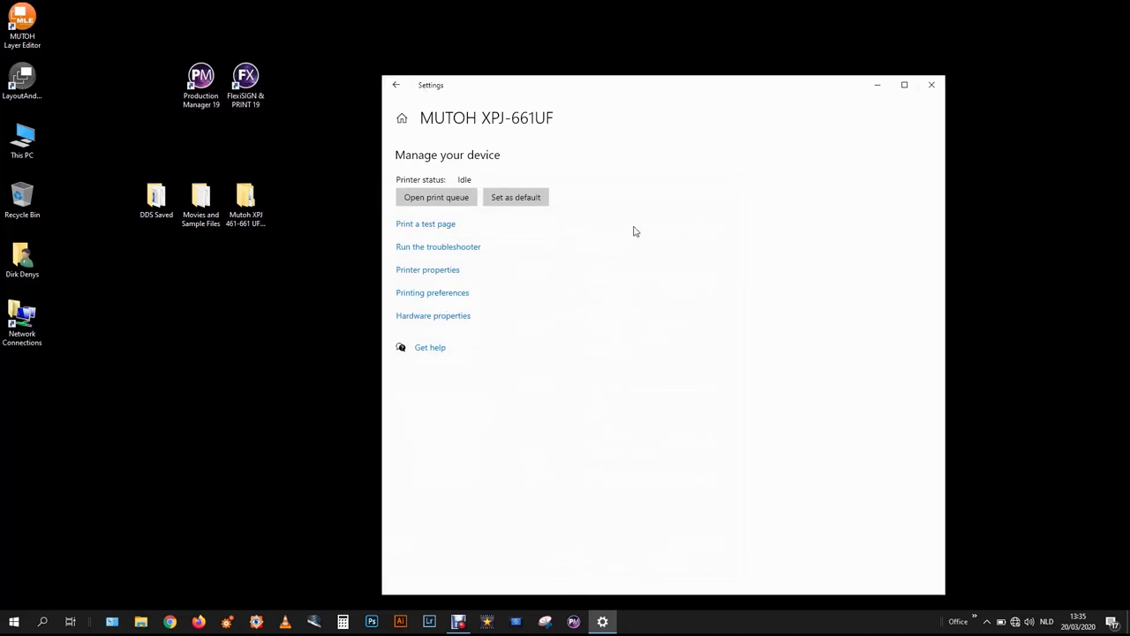
pyautogui.click(932, 87)
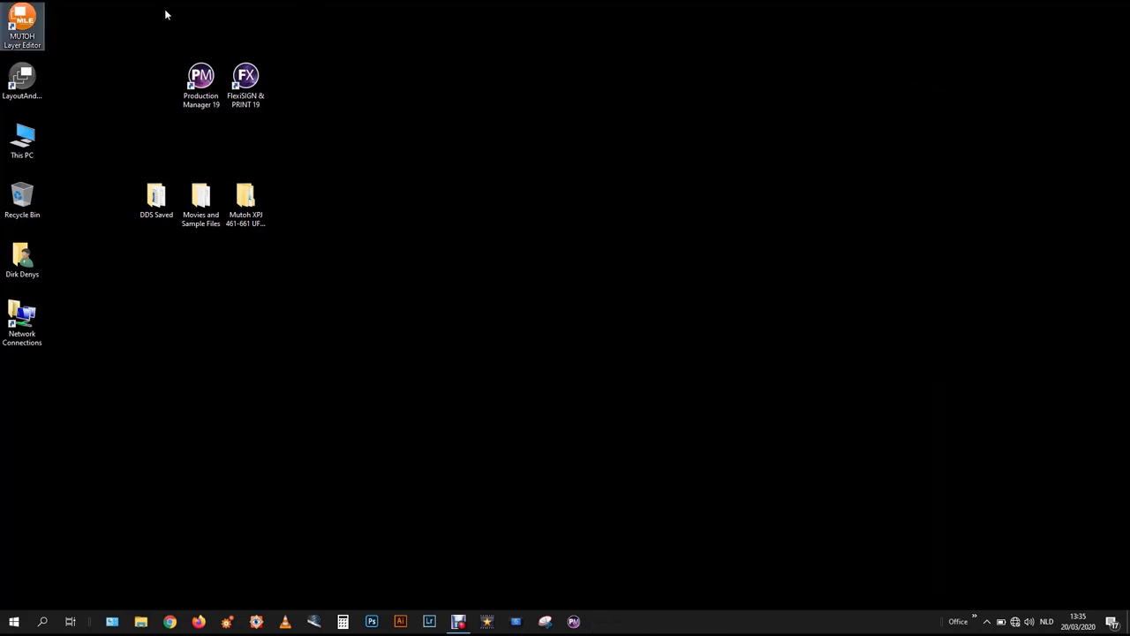
# Open MUTOH Layer Editor, apply the MUTOH XPJ-661UF as printing destination, and close the program.
pyautogui.doubleClick(15, 23)
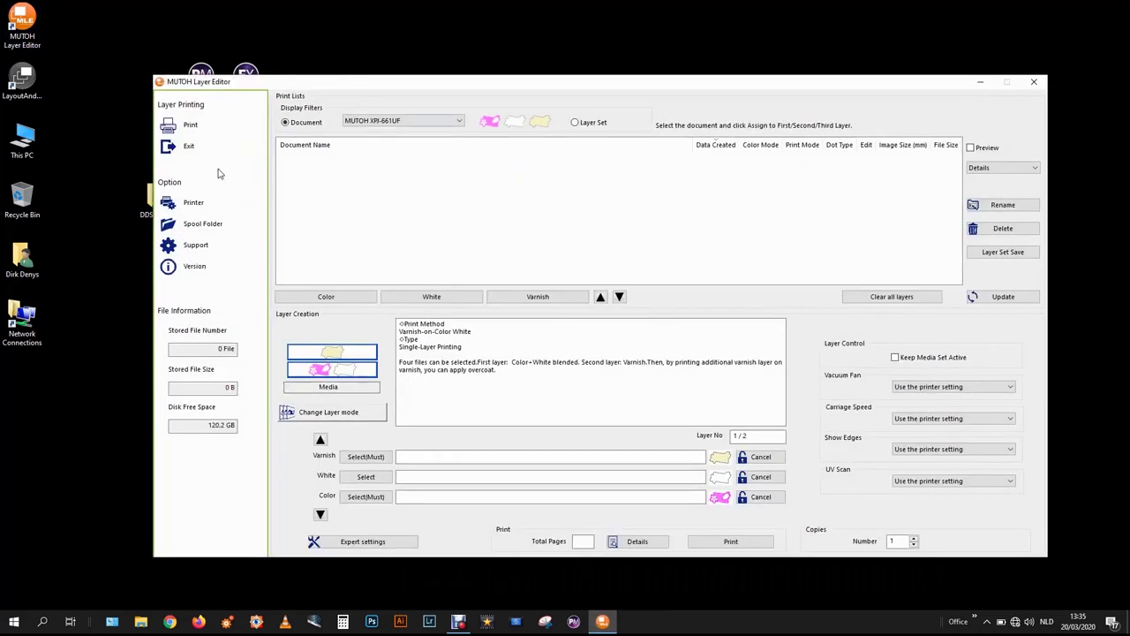
pyautogui.click(203, 201)
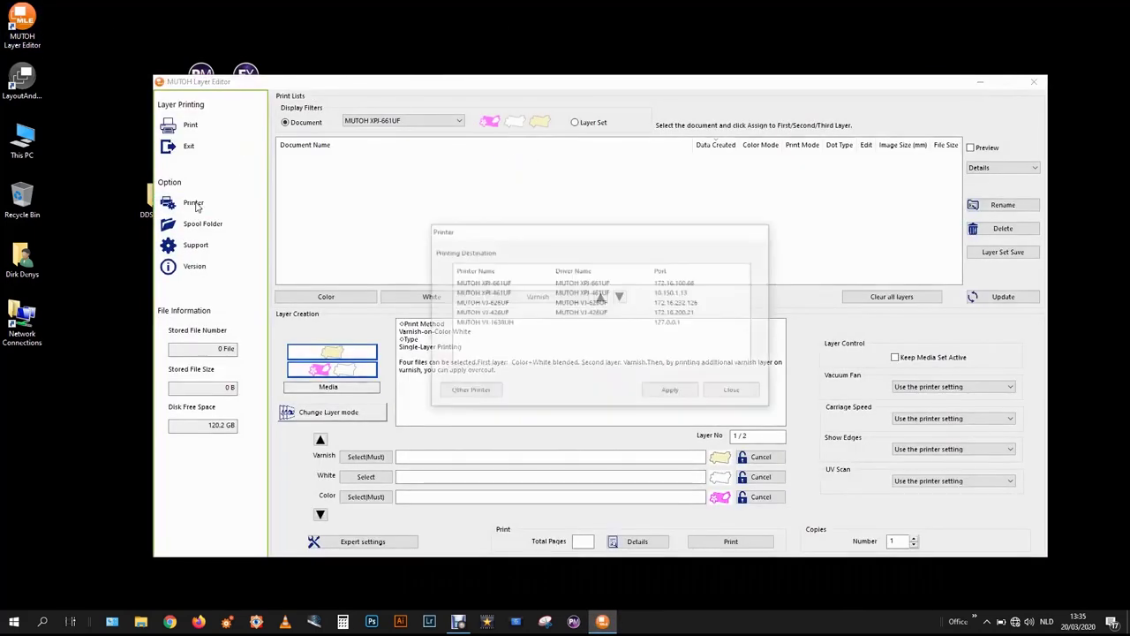
pyautogui.click(510, 281)
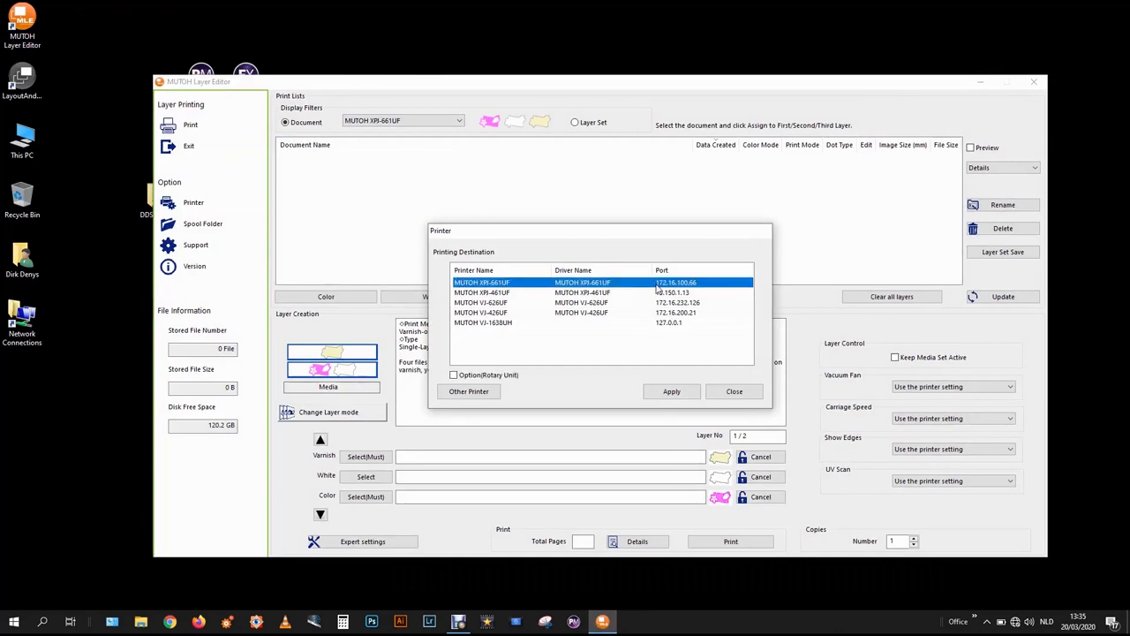
pyautogui.click(673, 391)
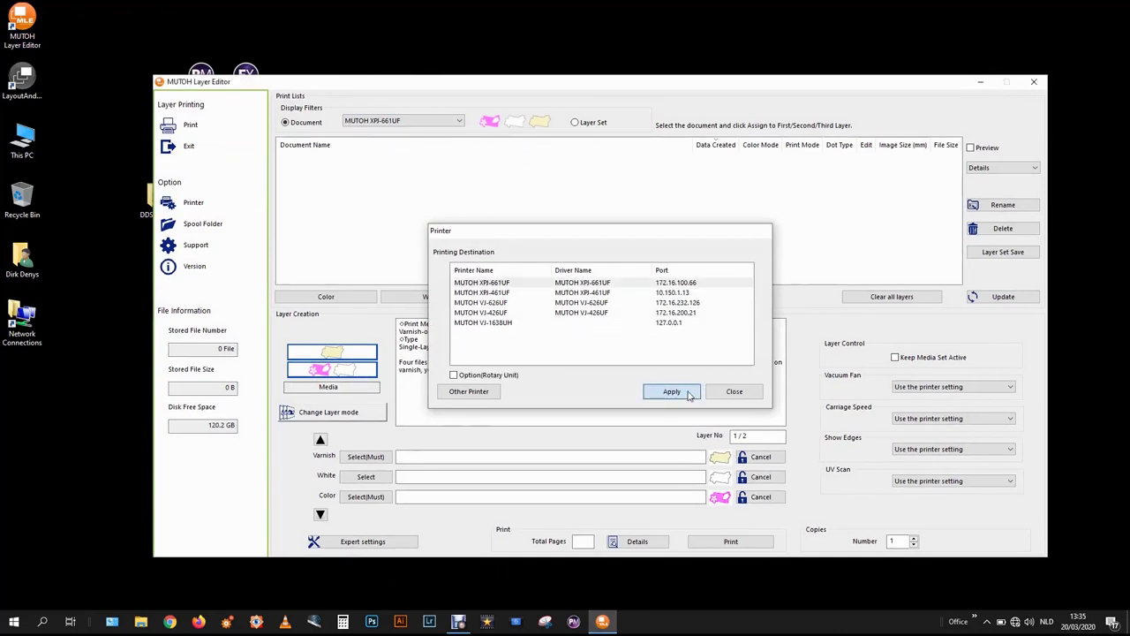
pyautogui.click(1035, 84)
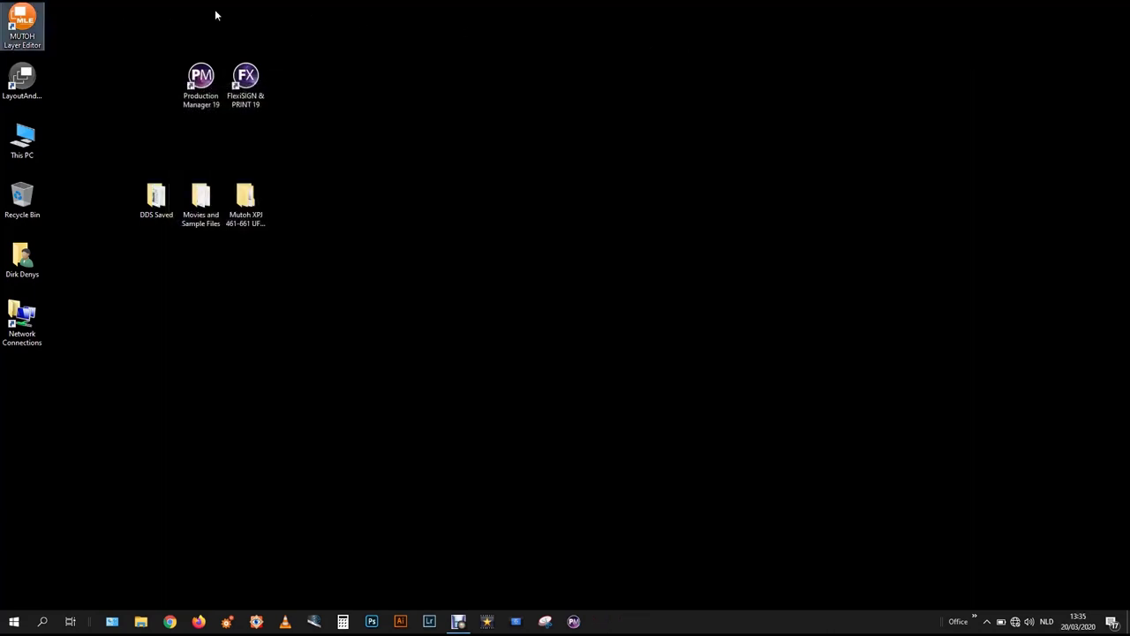
# Launch LayoutAndPrintTool2, dismiss the driver warning, and apply the MUTOH XPJ-661UF as its printer.
pyautogui.doubleClick(24, 84)
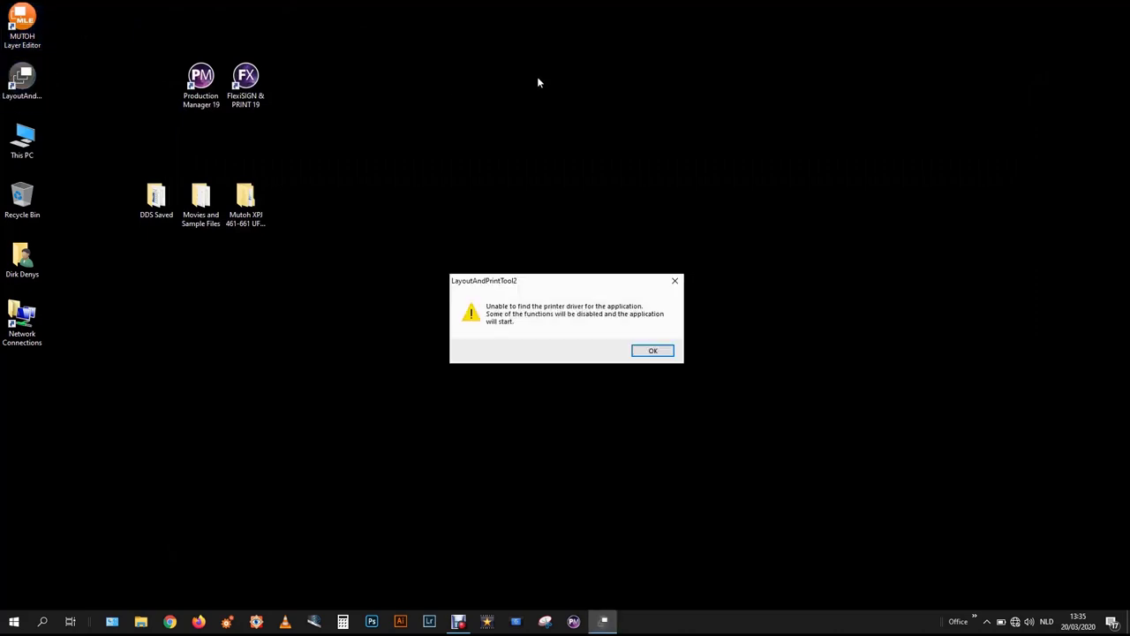
pyautogui.click(658, 352)
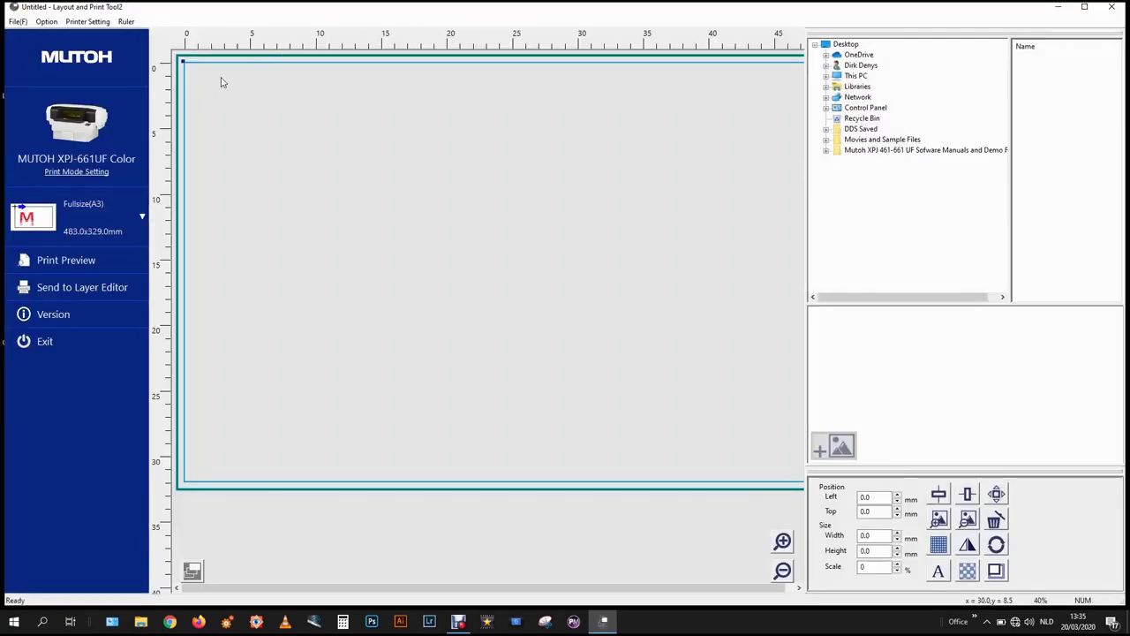
pyautogui.click(88, 21)
pyautogui.click(95, 37)
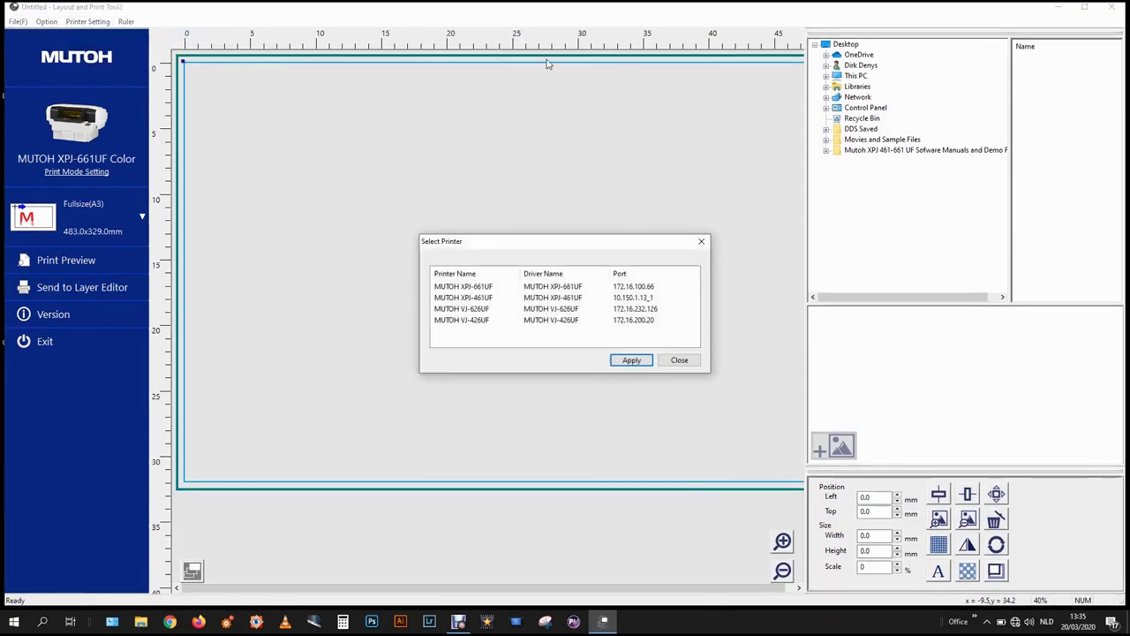
pyautogui.click(629, 360)
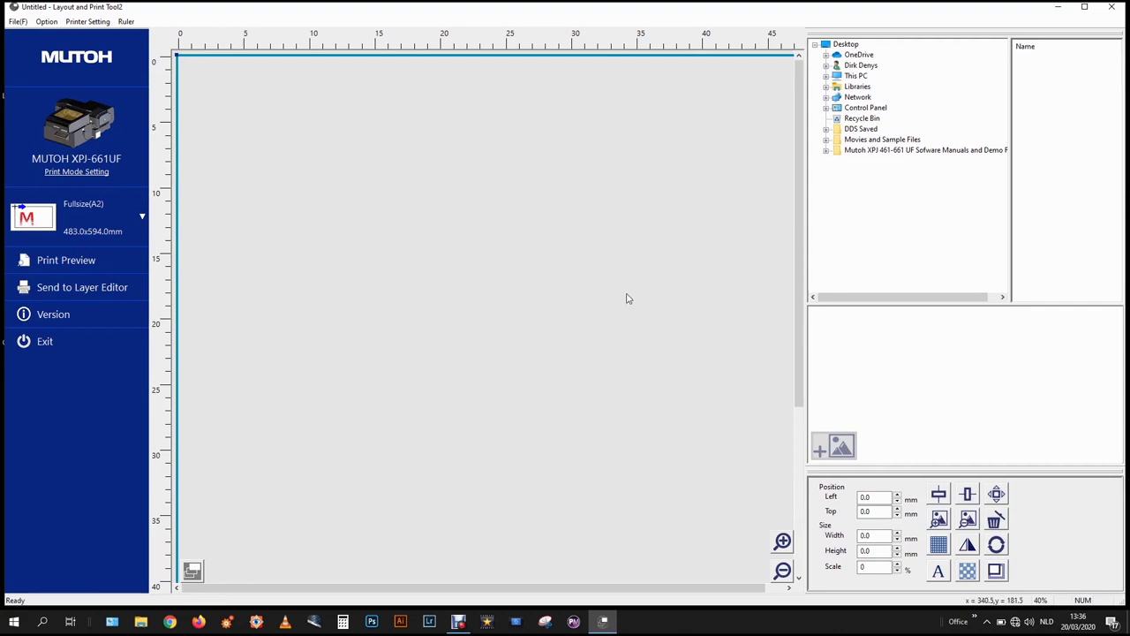
# Set the layout origin to the bottom-right corner of the print area, check that corner, and close Layout and Print Tool2.
pyautogui.scroll(-3, 663, 296)
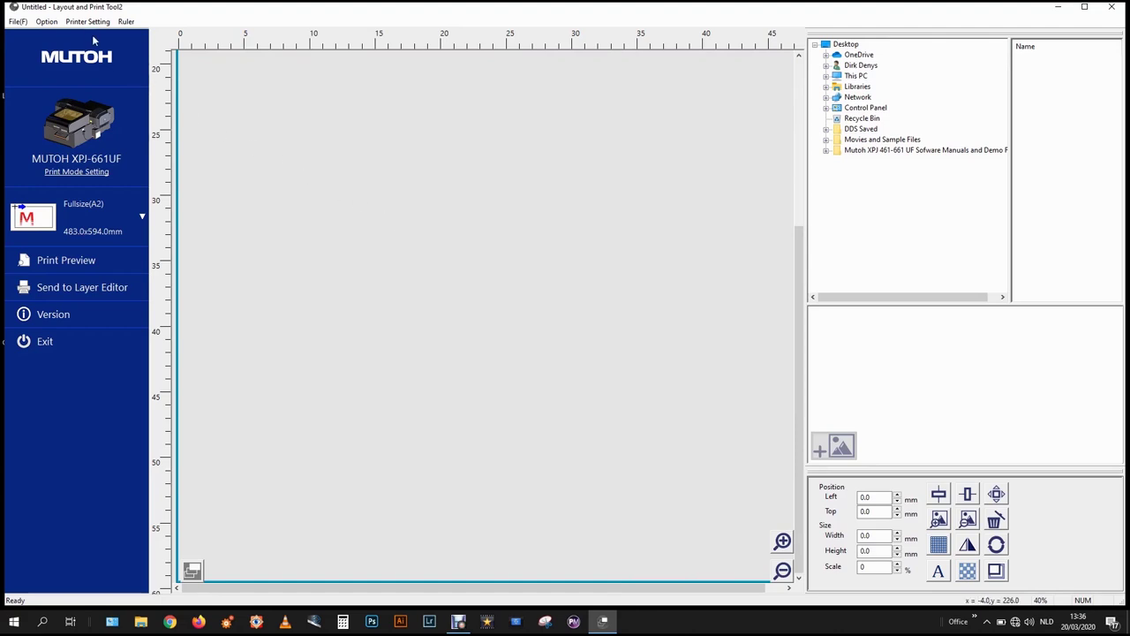
pyautogui.click(46, 21)
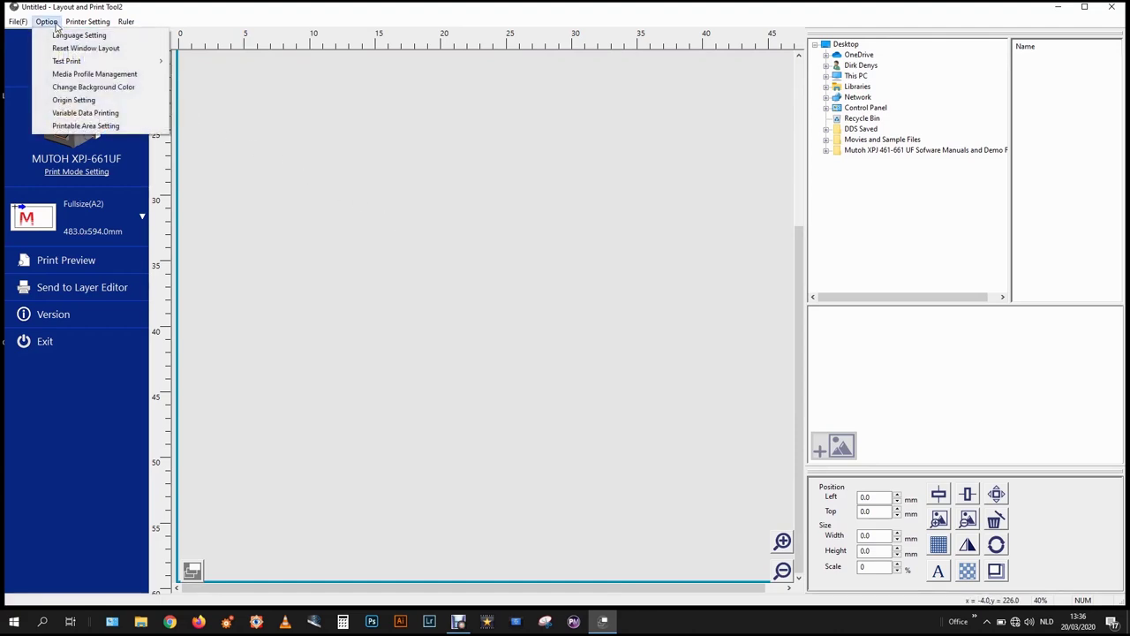
pyautogui.click(73, 99)
pyautogui.click(518, 352)
pyautogui.click(562, 378)
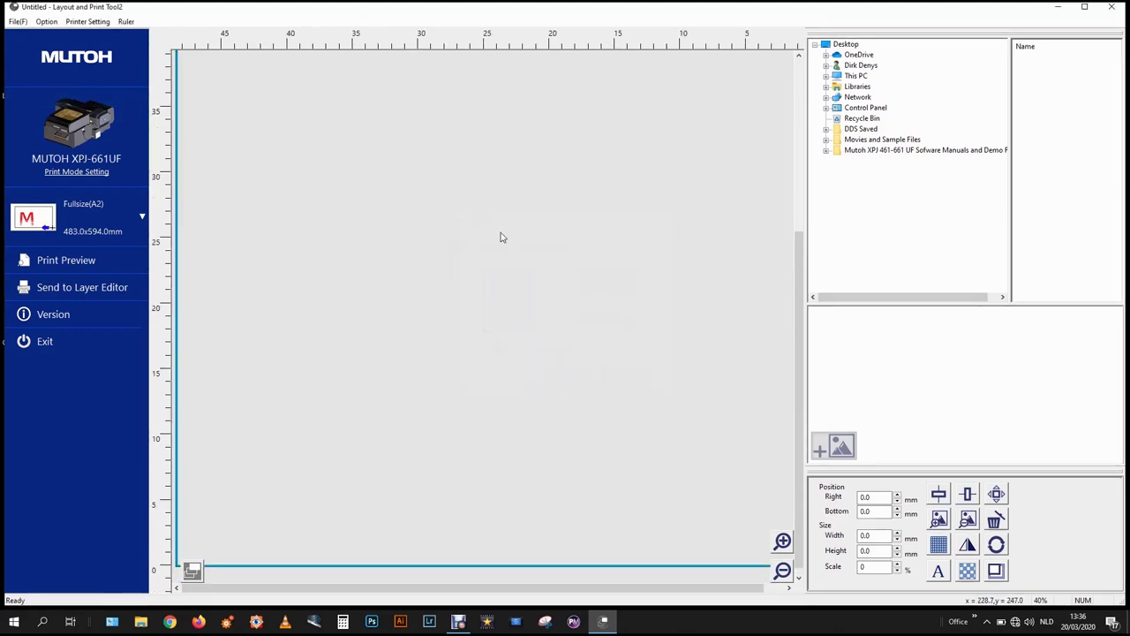
pyautogui.click(725, 588)
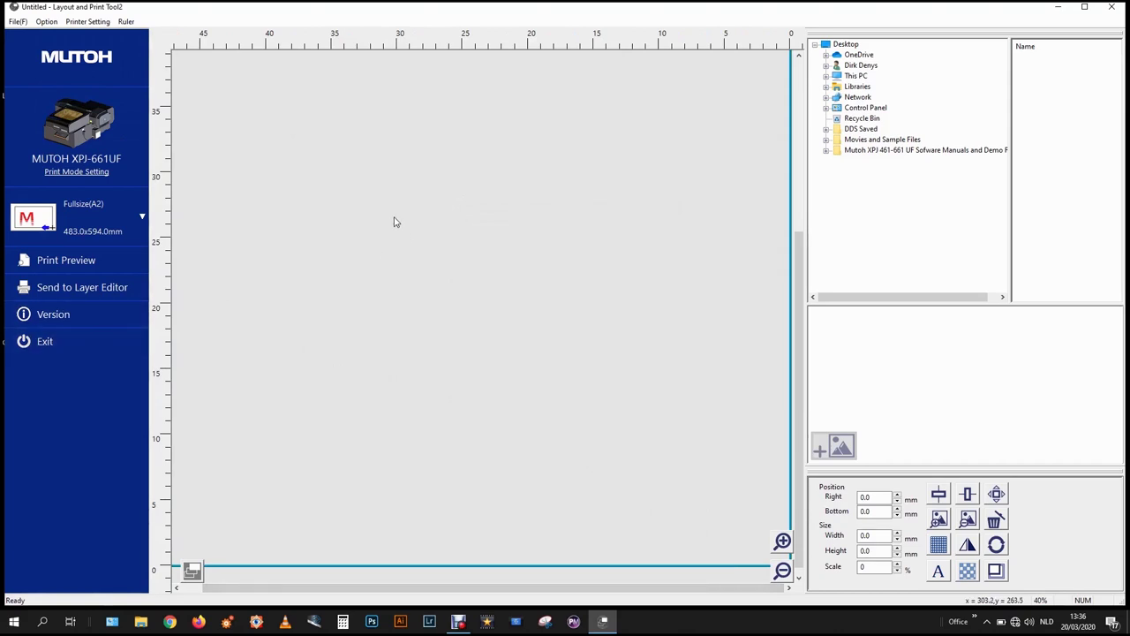
pyautogui.click(1112, 7)
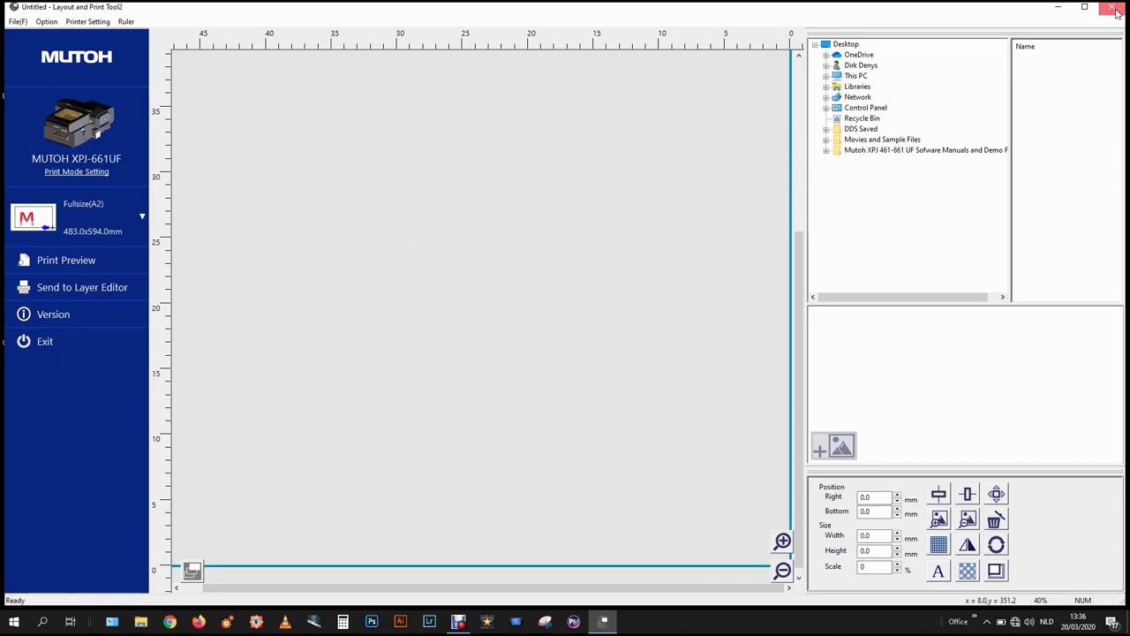